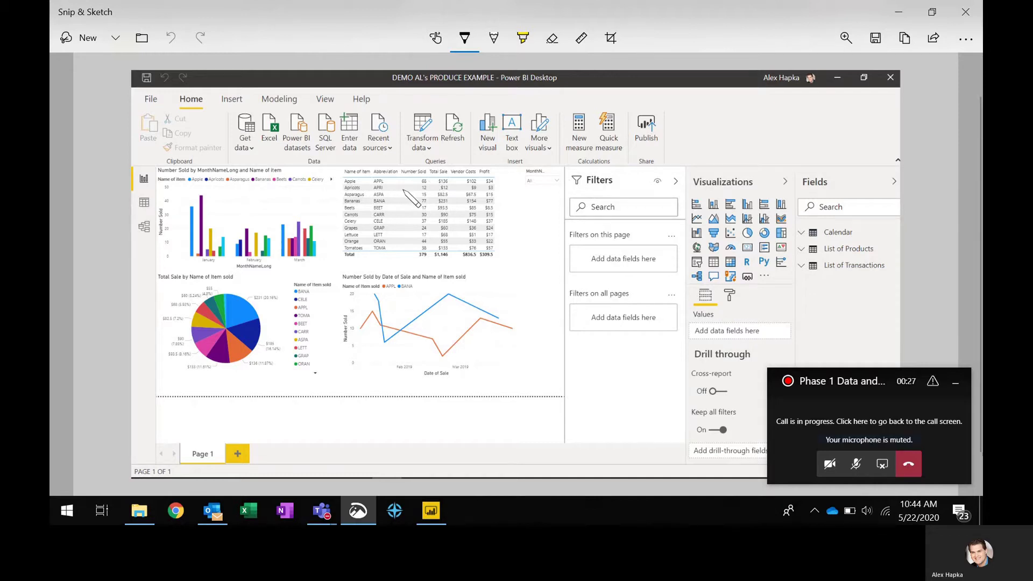
- Review the Al's Produce Example slide and locate the Power BI Data Example workbook in the Produce Dashboard Data folder
key(alt+Tab)
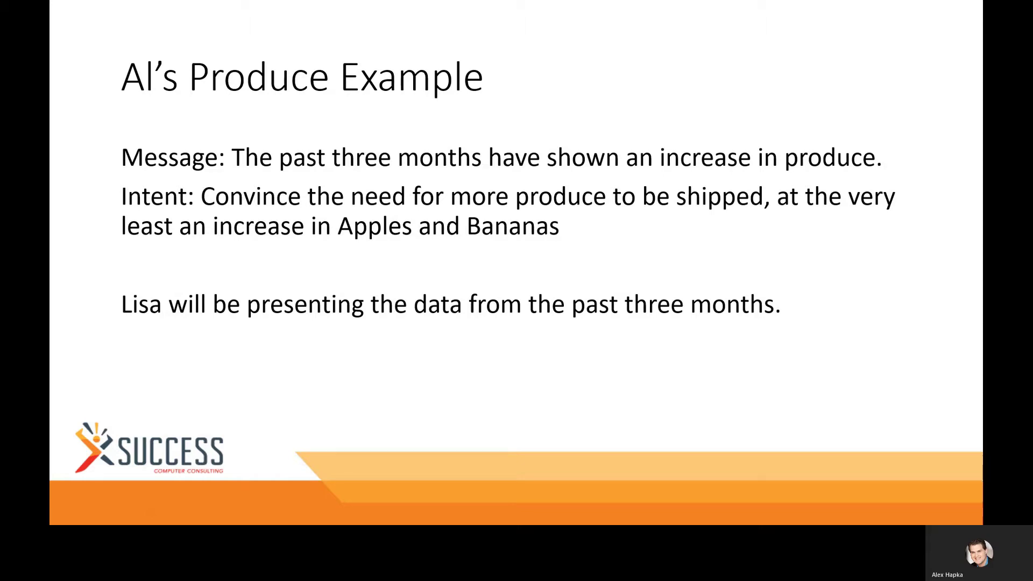
key(alt+Tab)
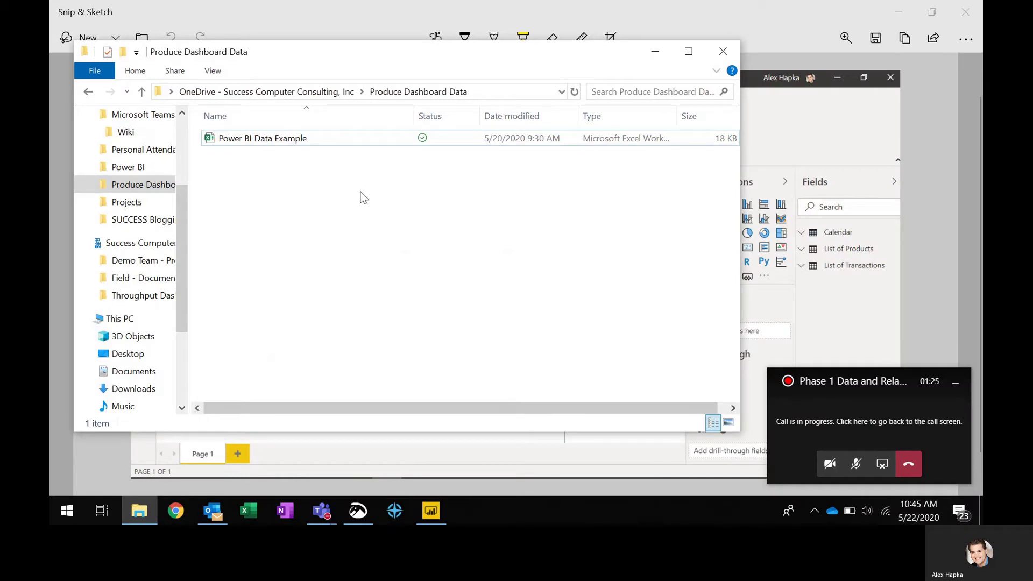
click(262, 142)
click(422, 92)
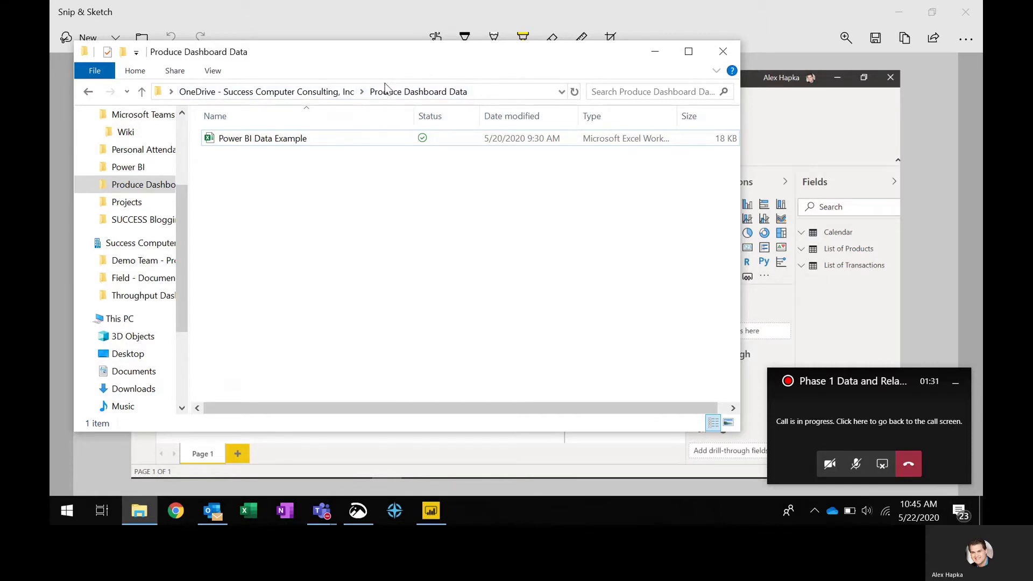
- Switch to Power BI Desktop and connect to the Excel workbook Power BI Data Example as a data source
click(431, 511)
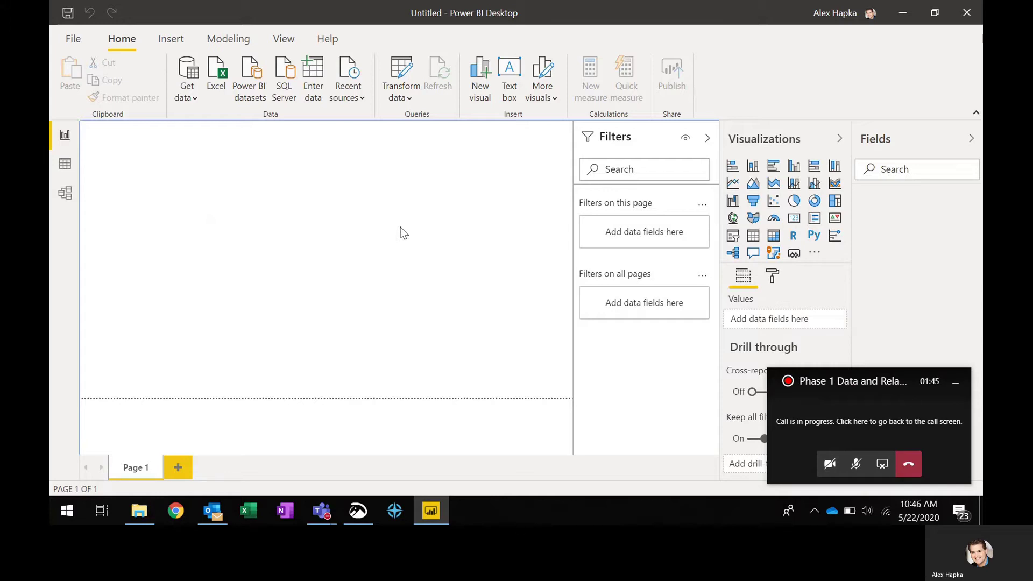
click(183, 91)
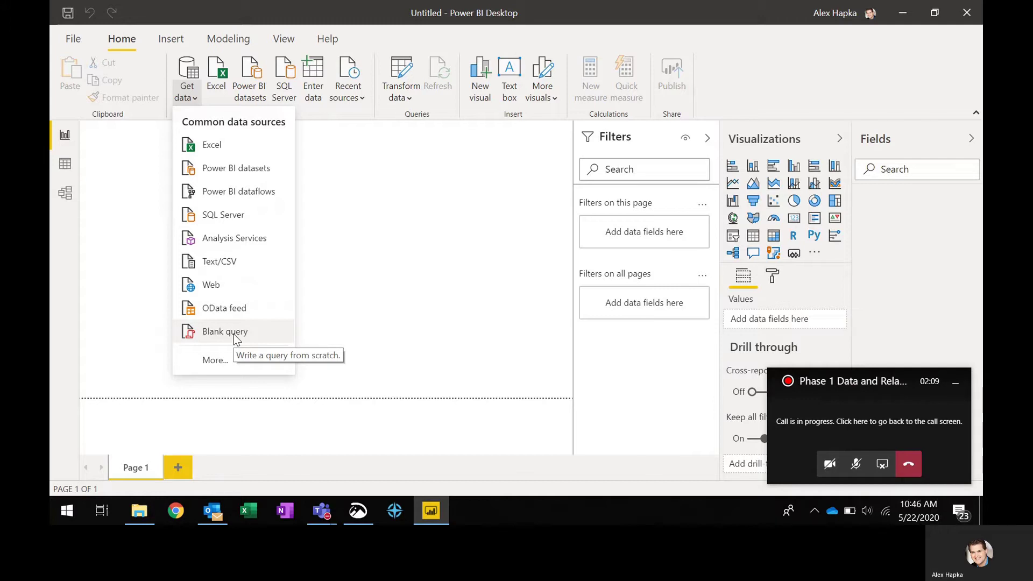
click(212, 148)
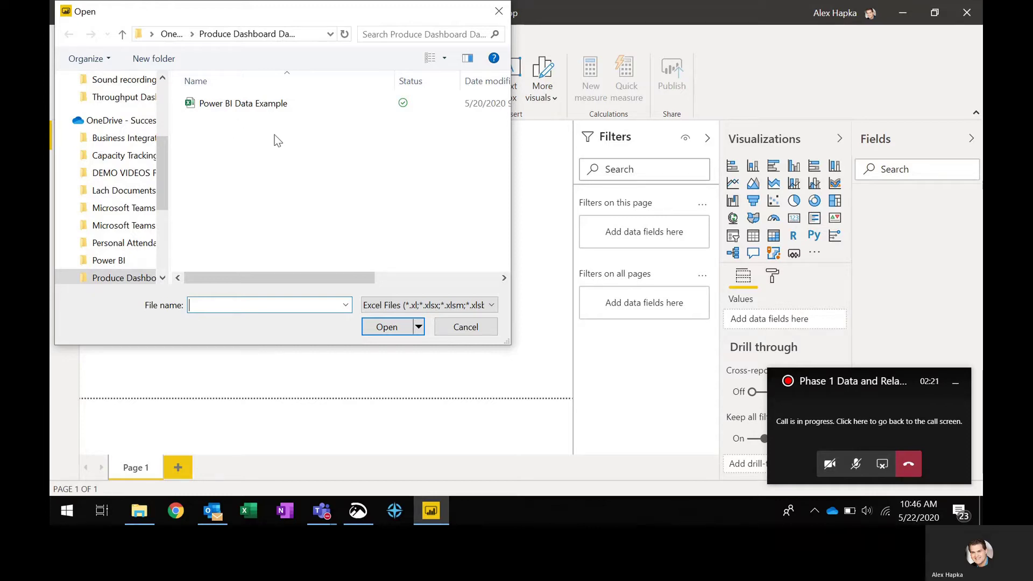
click(266, 104)
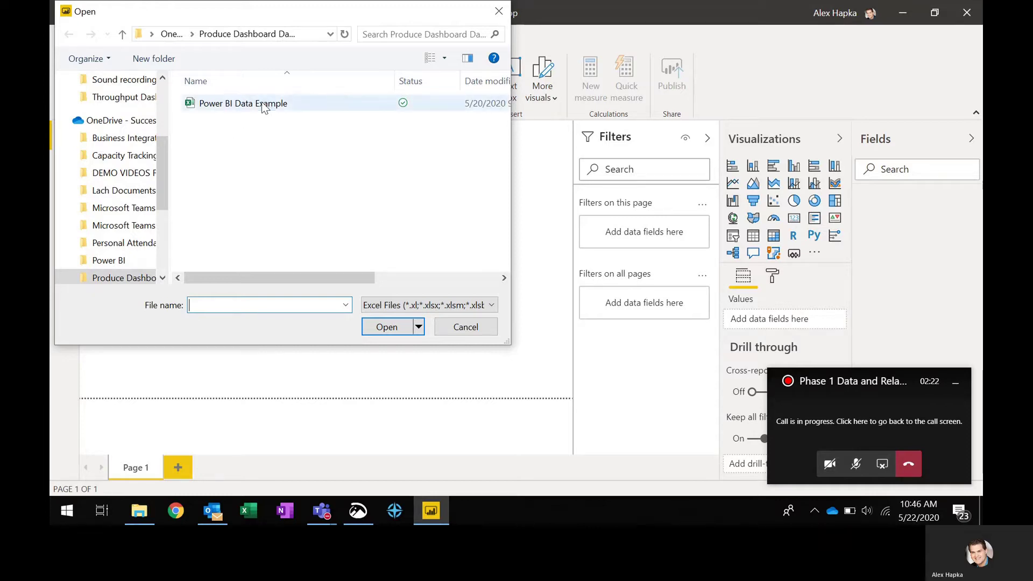
click(387, 324)
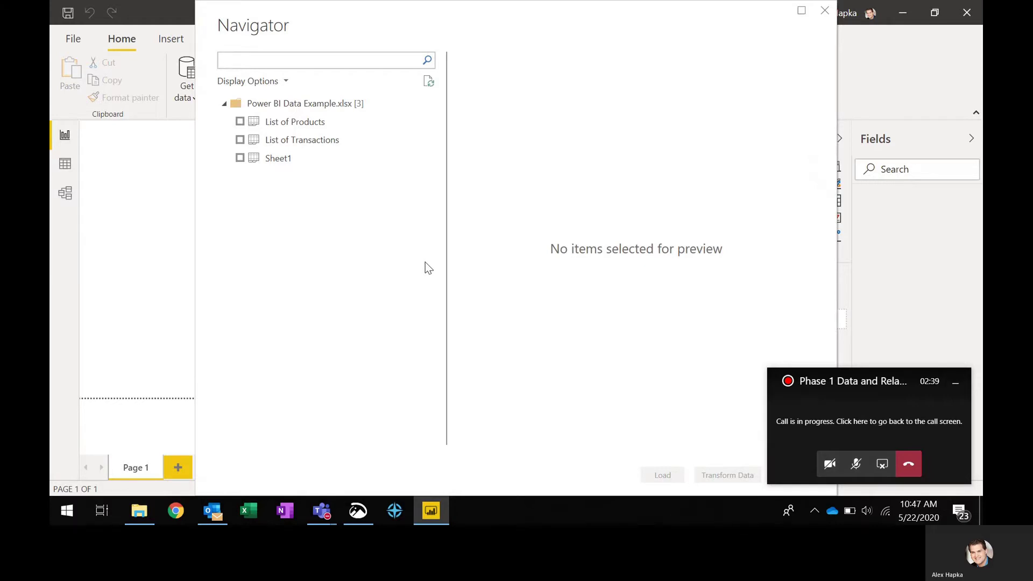
- Select the List of Transactions sheet, check its preview, and open it for transformation in Power Query Editor
click(279, 143)
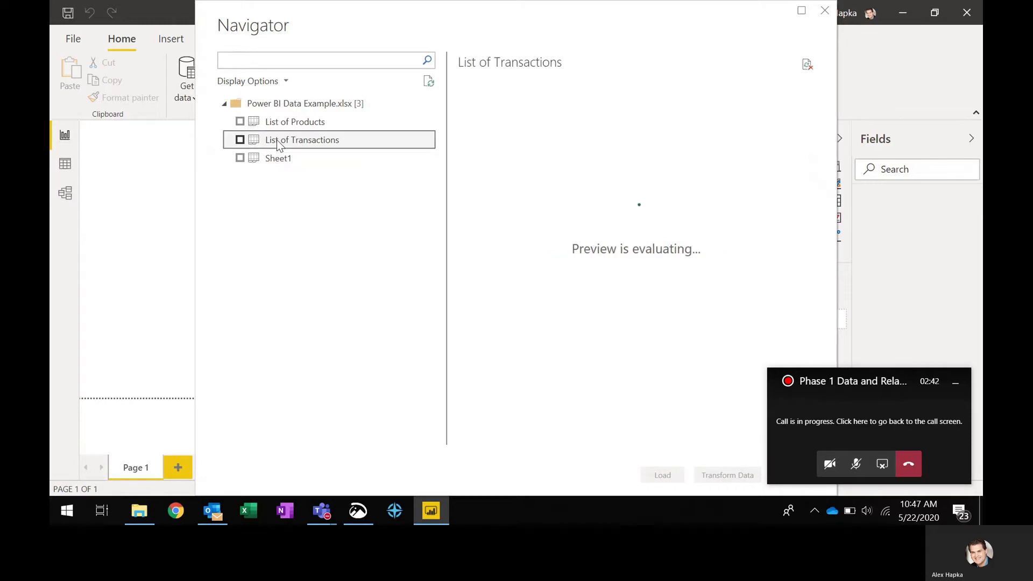
click(240, 140)
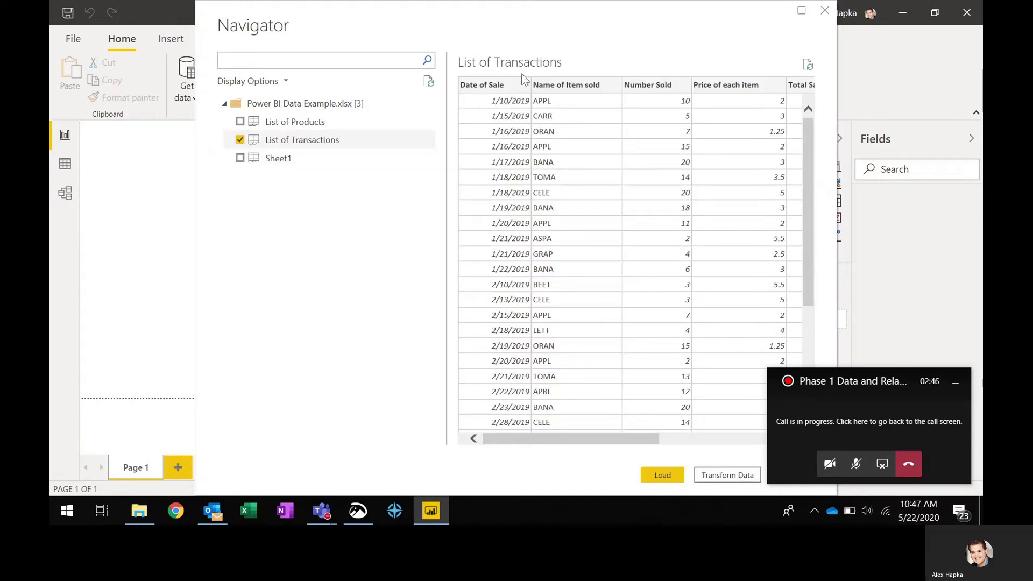
click(956, 386)
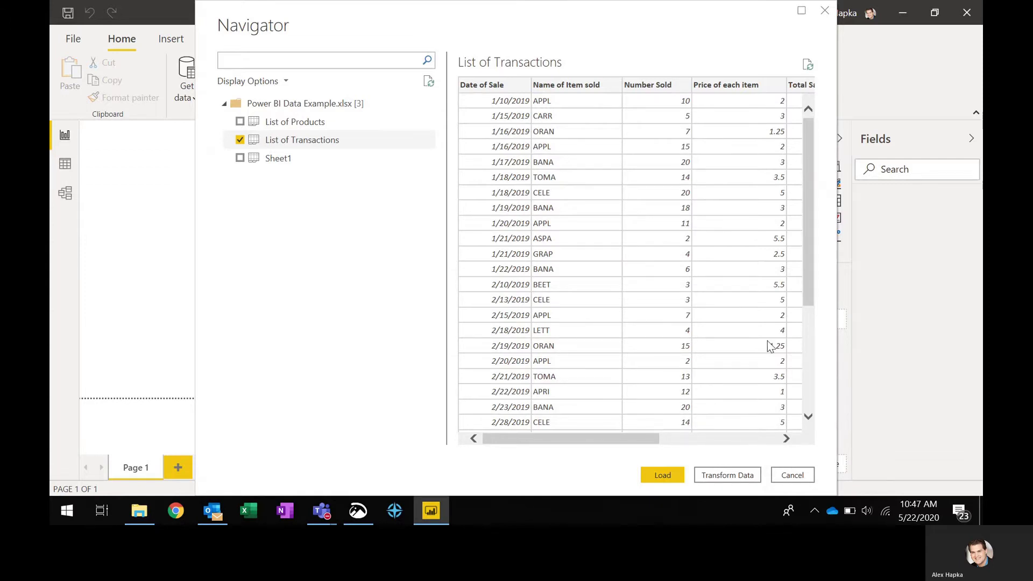
scroll(771, 346, down, 4)
scroll(771, 346, right, 3)
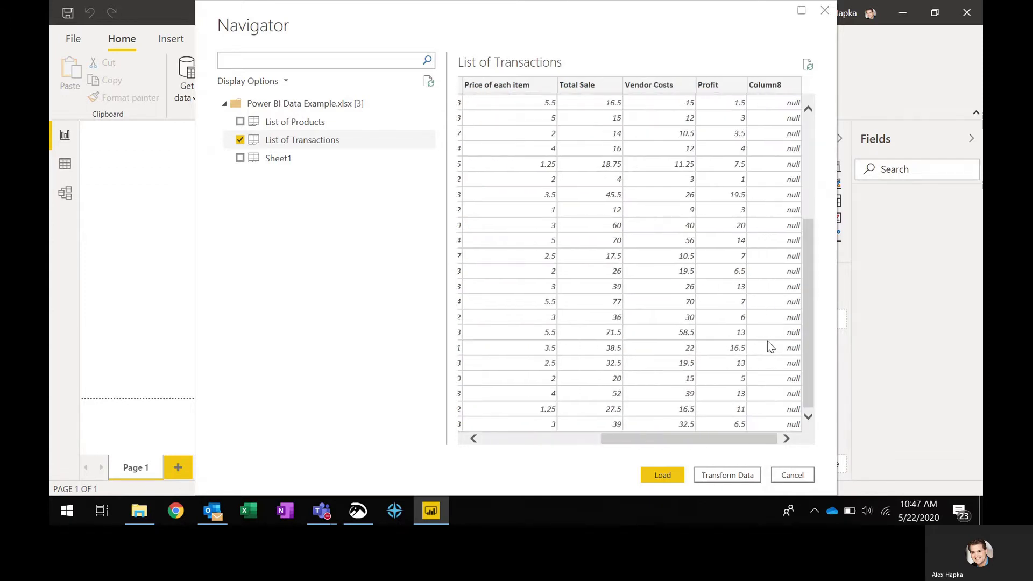
scroll(771, 346, left, 3)
scroll(771, 347, up, 4)
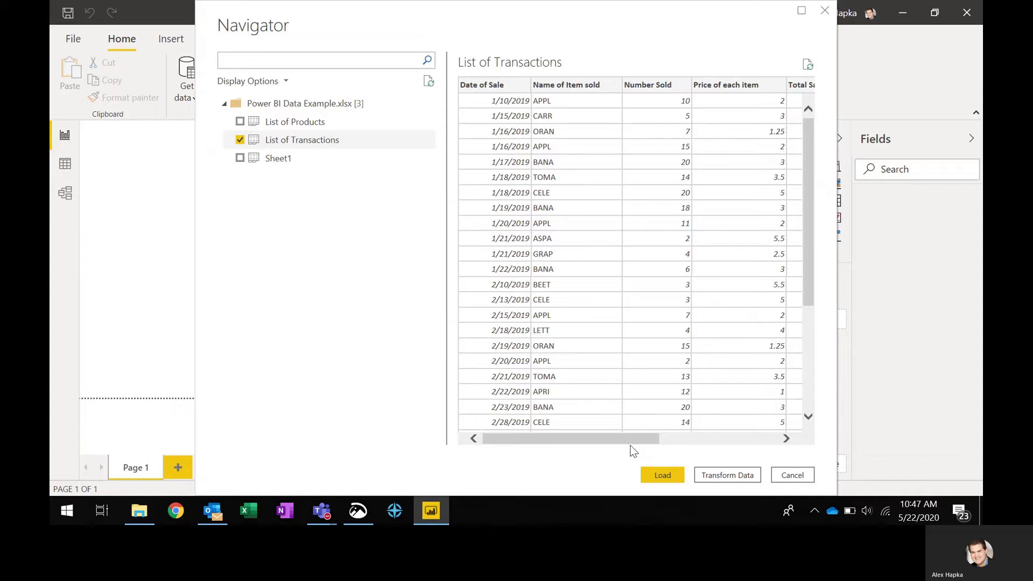
click(727, 475)
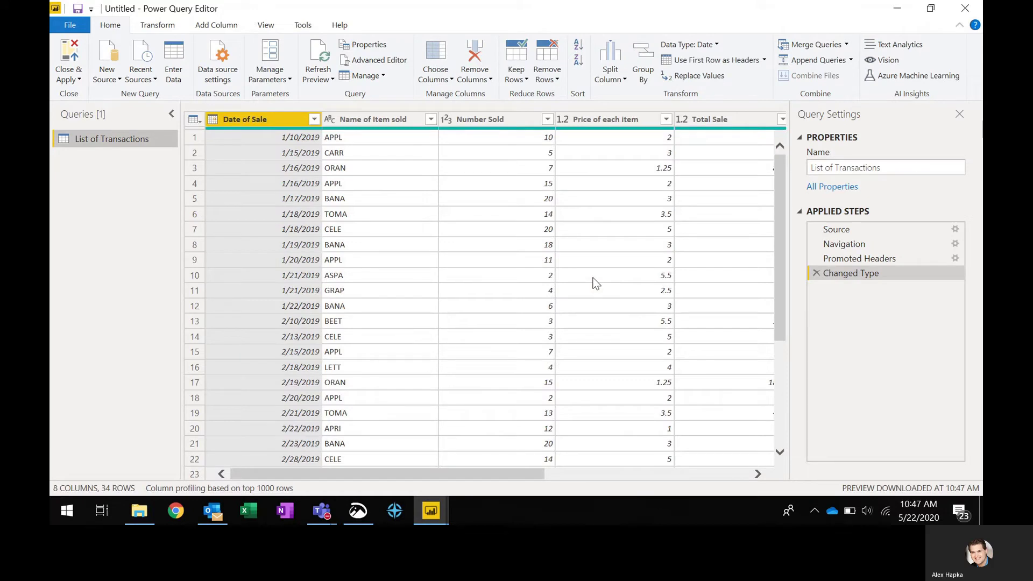
- Change the Price of each item column to Fixed decimal number, replacing the current type conversion
scroll(596, 284, right, 5)
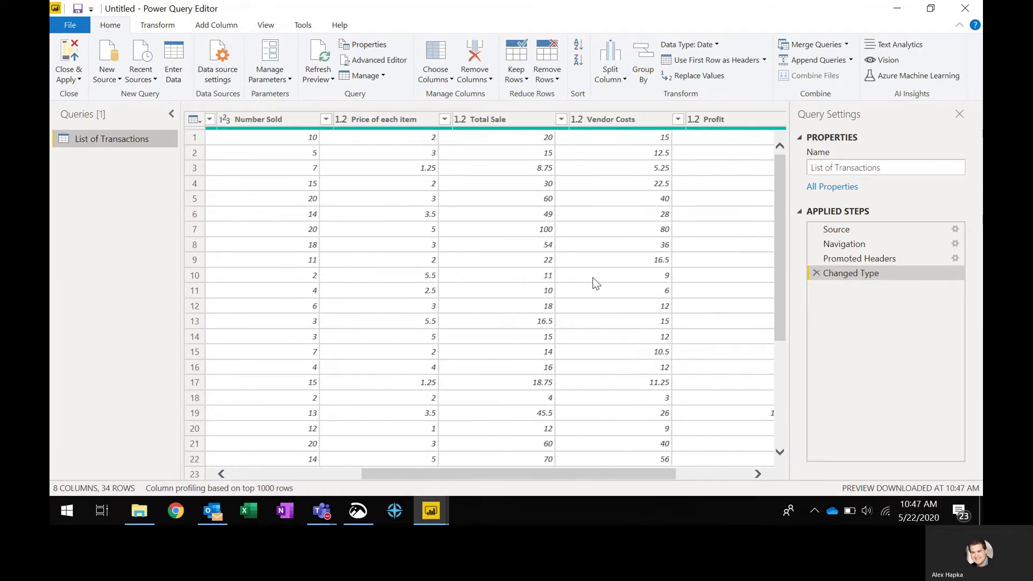
scroll(596, 283, right, 3)
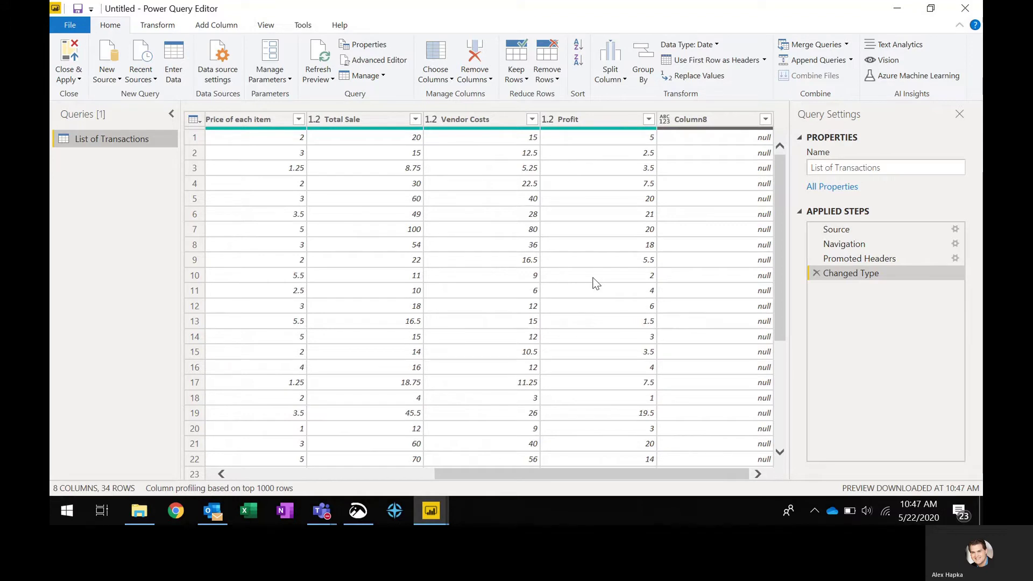
scroll(596, 283, left, 8)
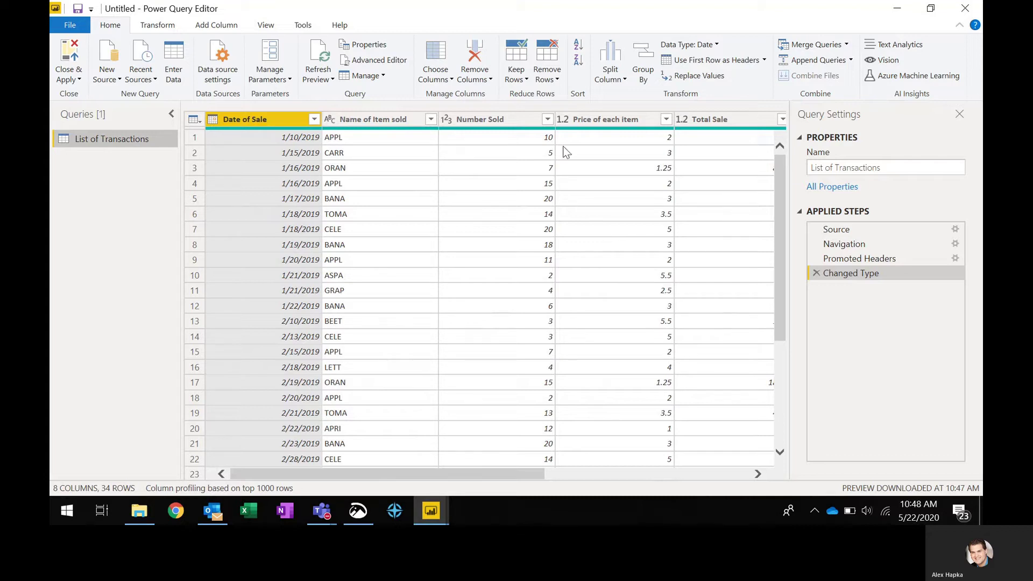
click(563, 119)
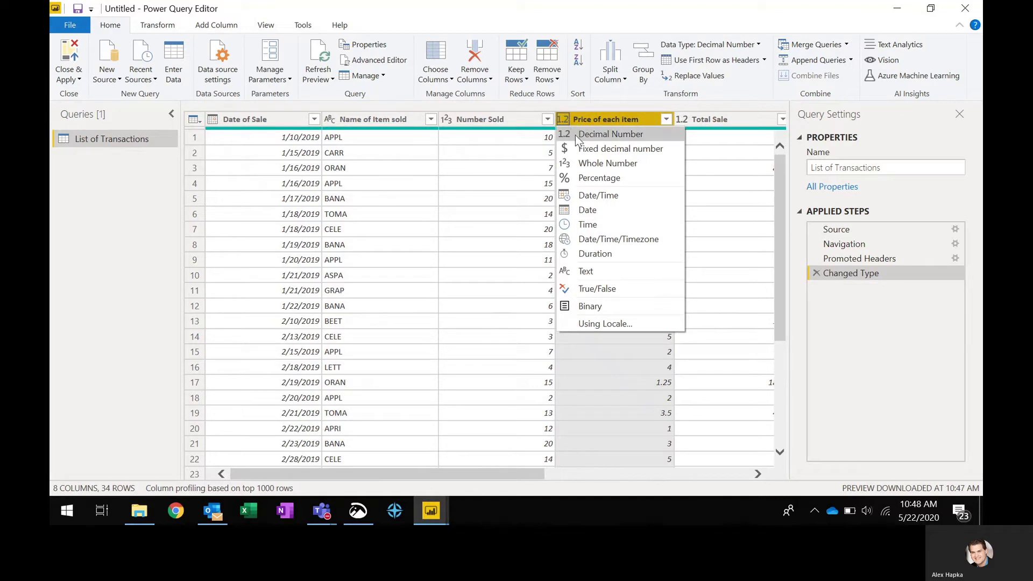
click(579, 149)
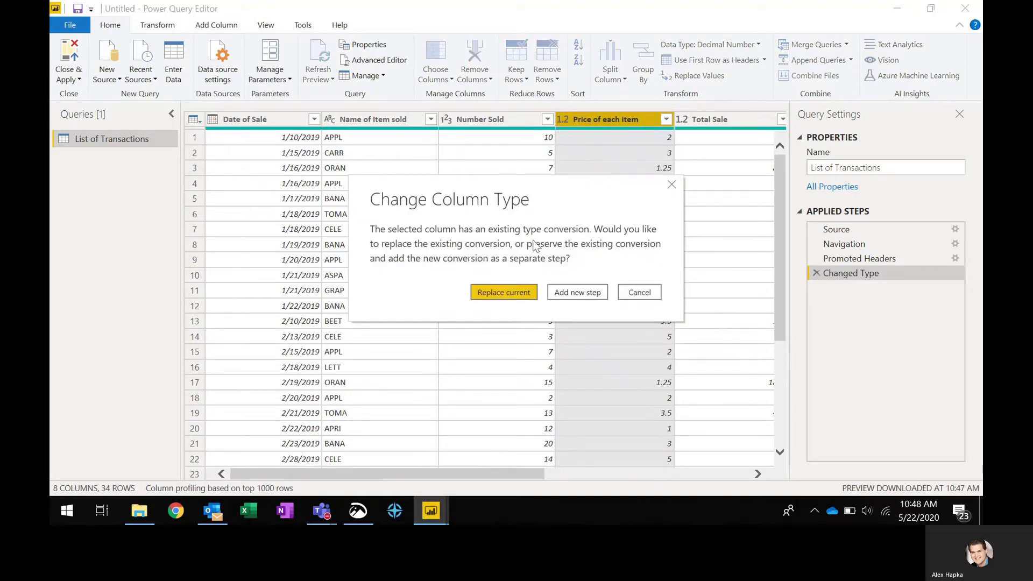
click(511, 296)
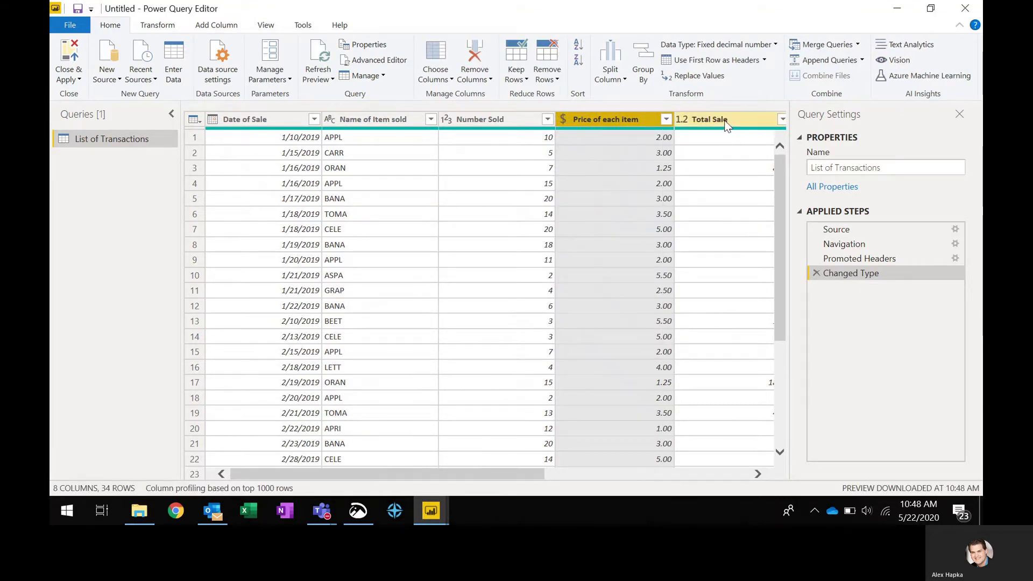
- Change the Total Sale column to Fixed decimal number and apply the query changes to the report
click(724, 120)
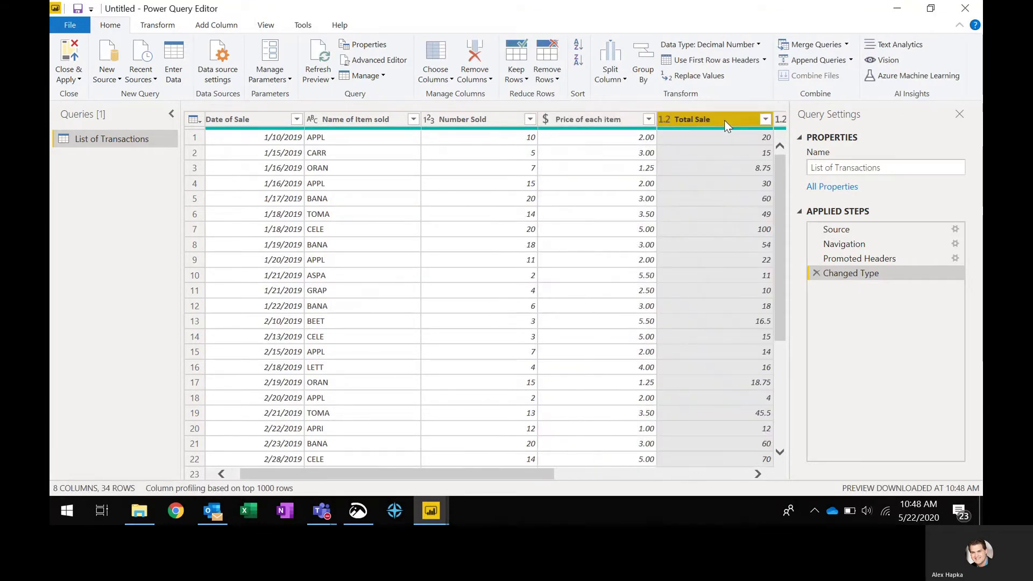
click(158, 26)
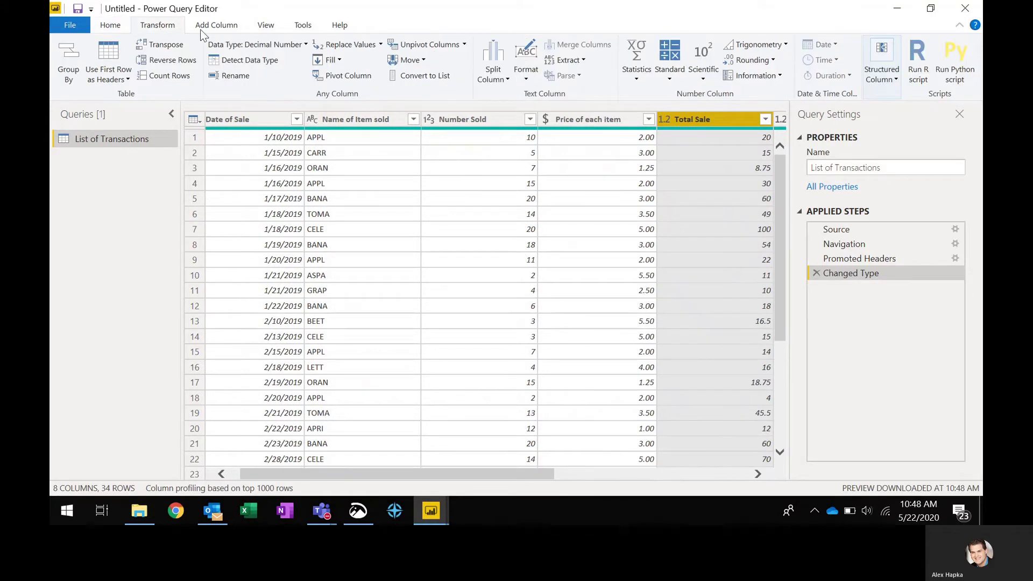
click(282, 47)
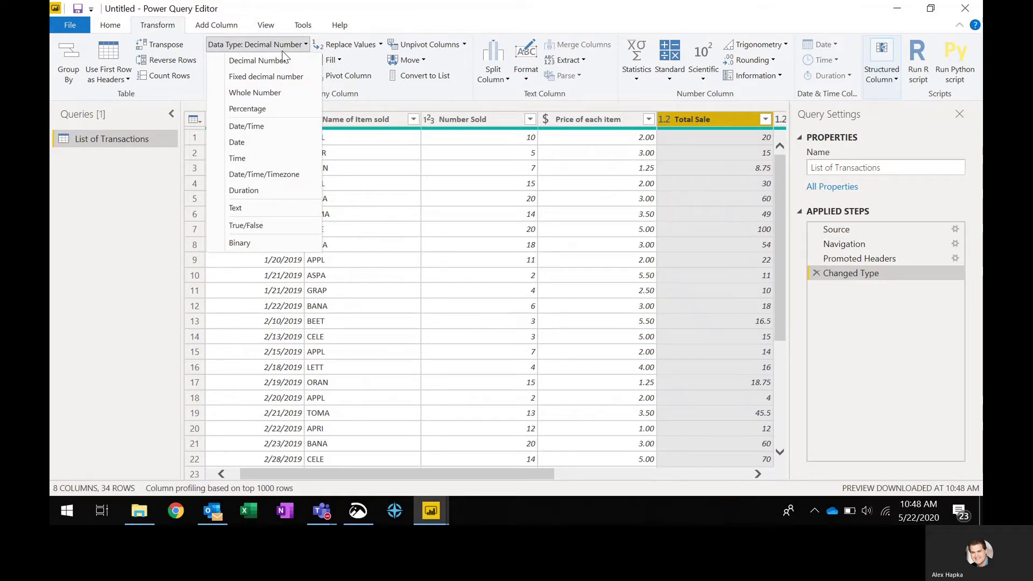
click(266, 76)
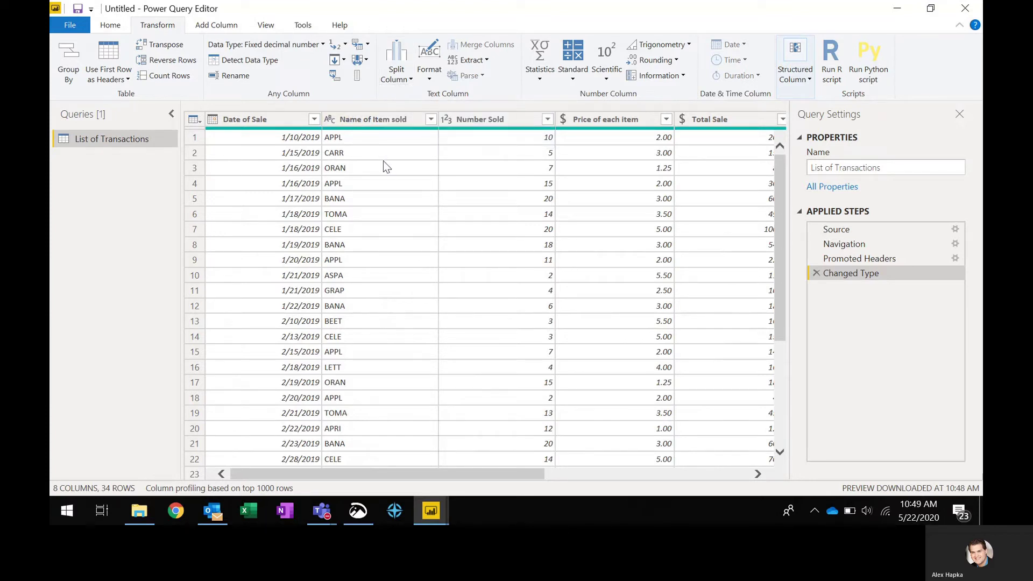
click(113, 27)
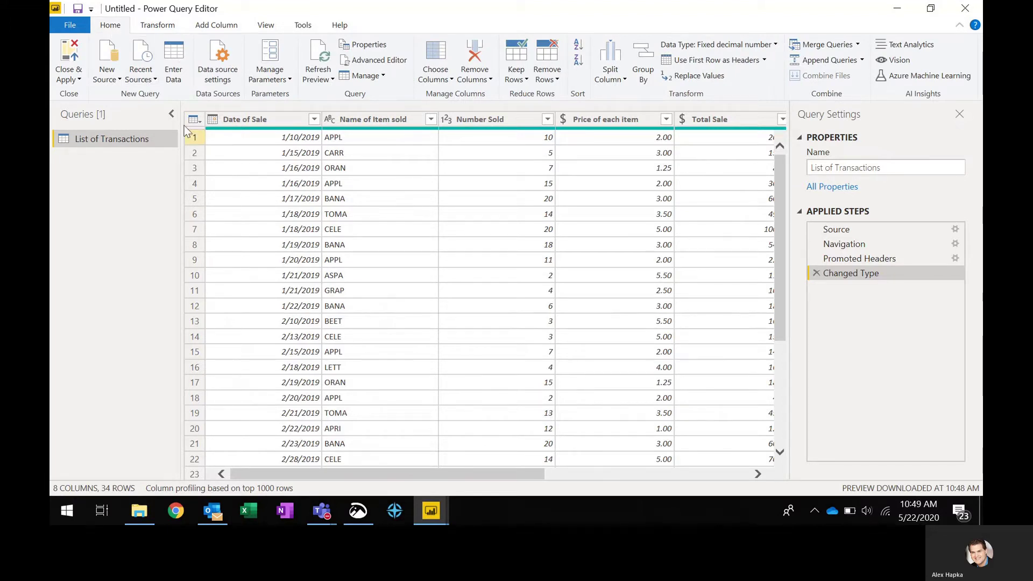
click(66, 58)
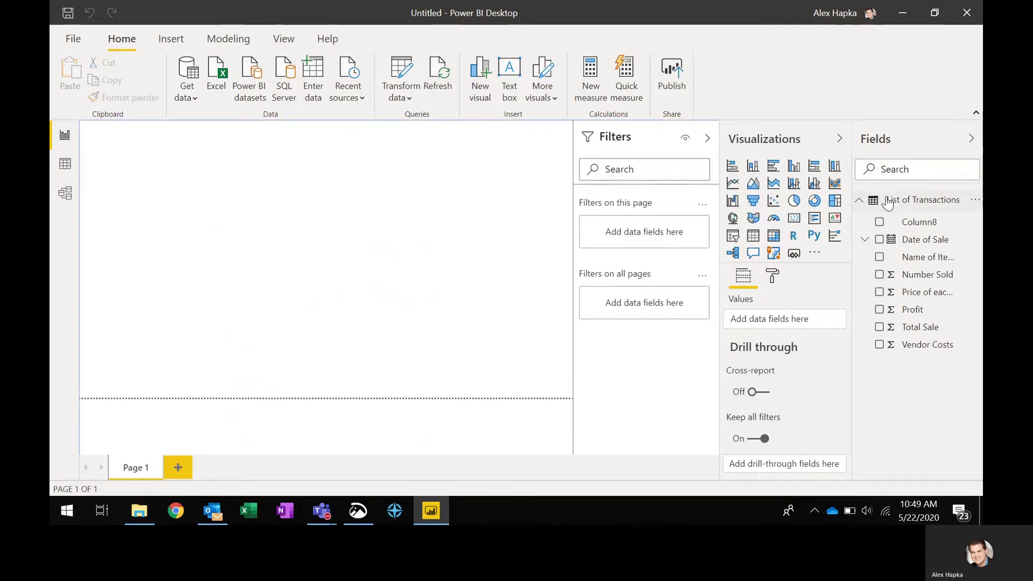
- Rename the List of Transactions table as SOURCE: List of Transactions
click(975, 200)
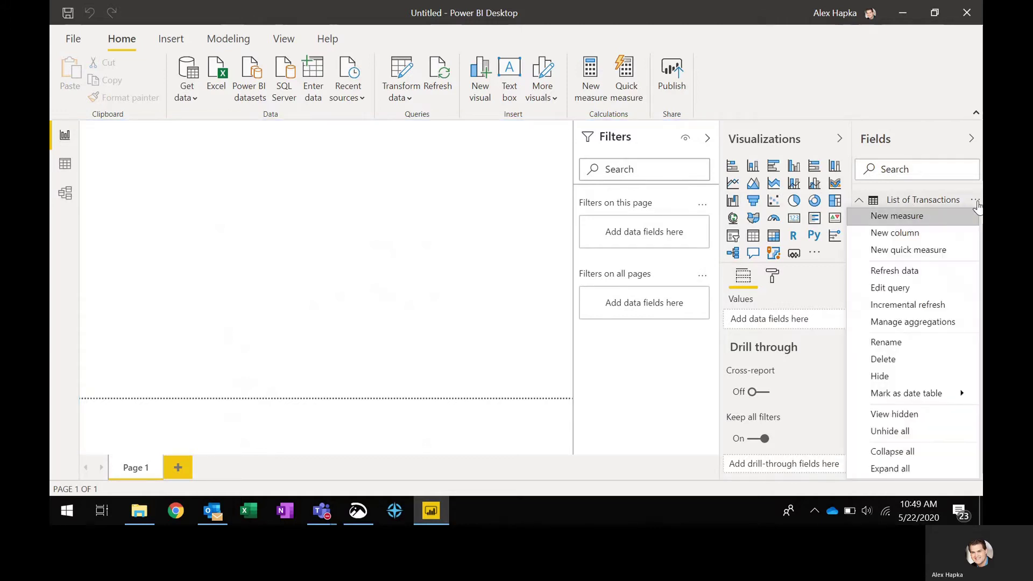
click(901, 344)
key(Home)
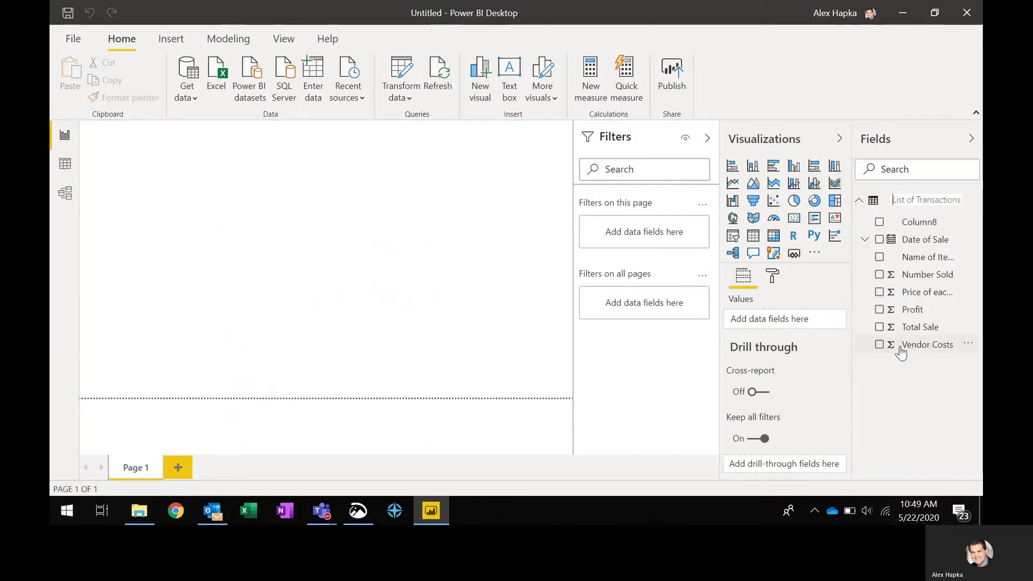
text(SOURCE:)
key(Return)
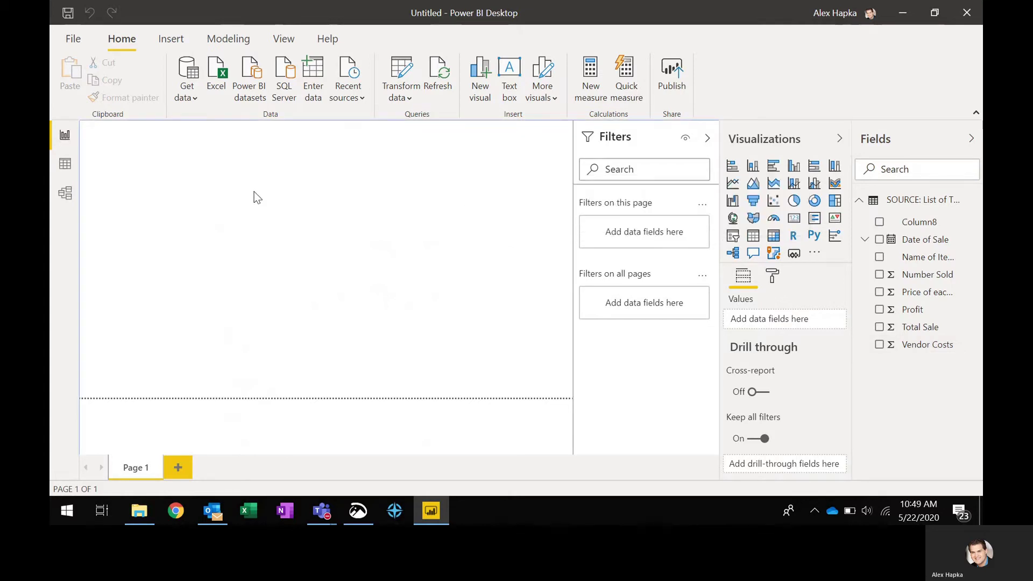
- Connect to the Power BI Data Example Excel workbook again and open its List of Products sheet in Power Query Editor
click(183, 100)
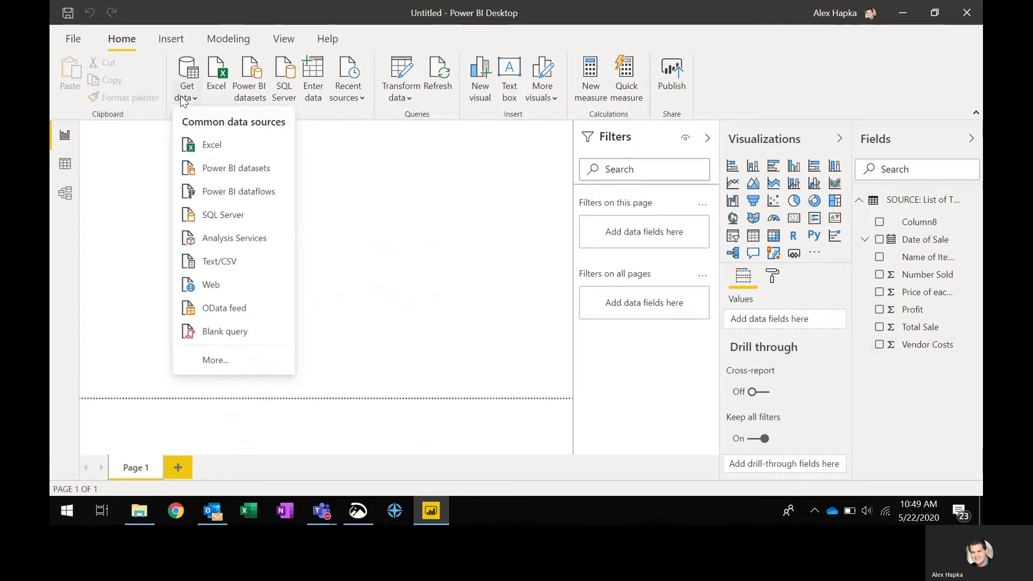
click(209, 145)
click(238, 104)
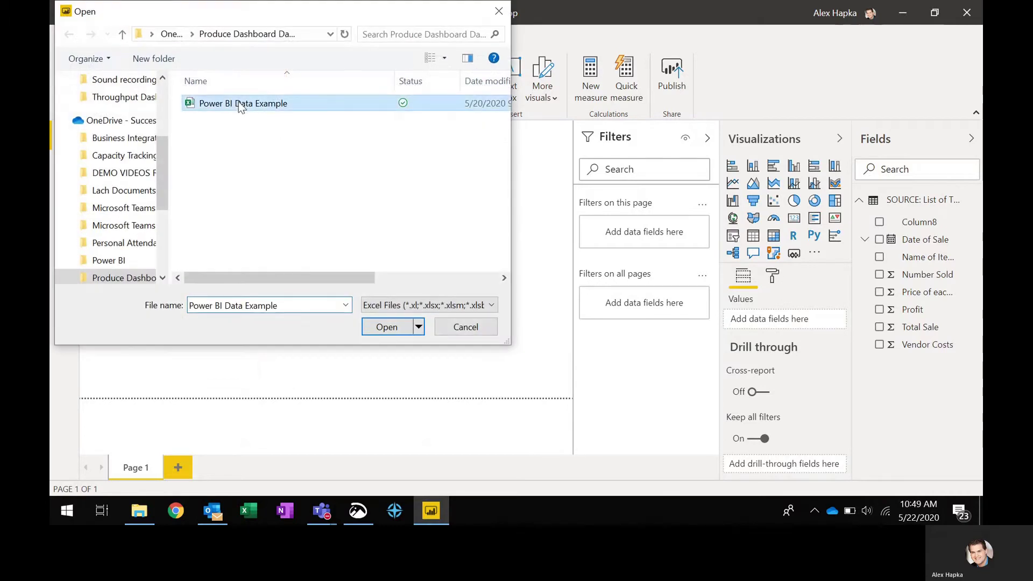
click(385, 328)
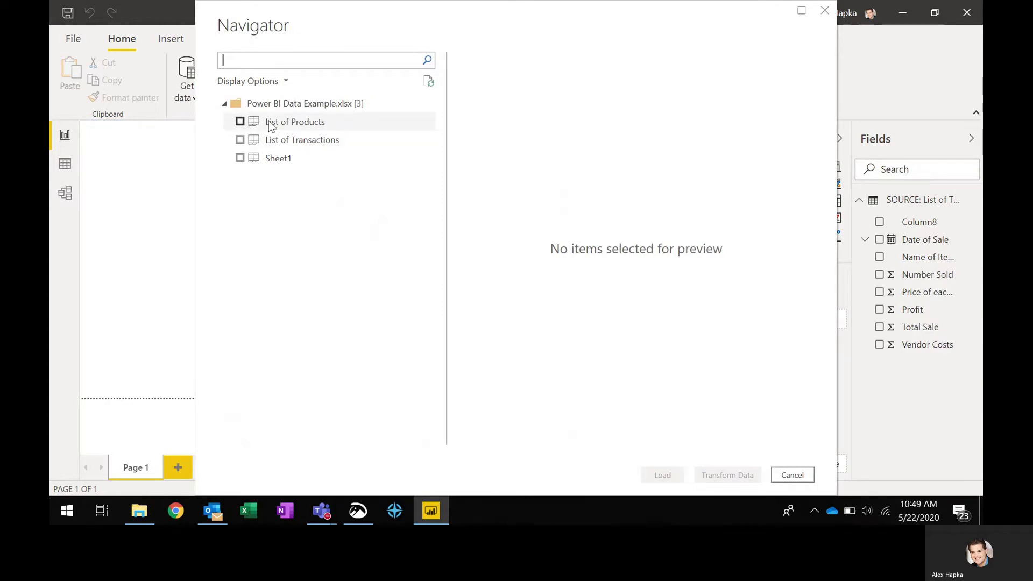
click(240, 122)
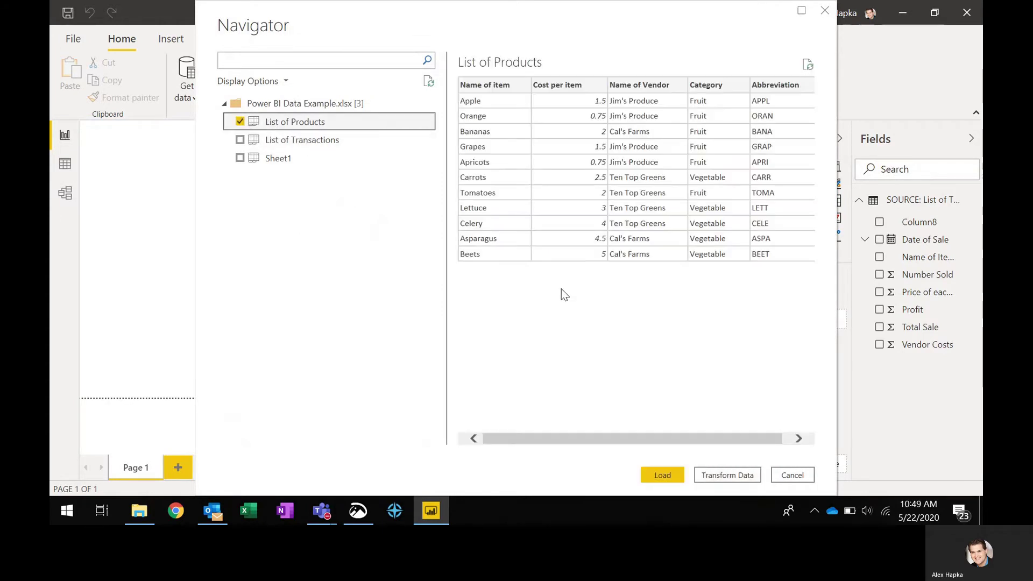
click(732, 478)
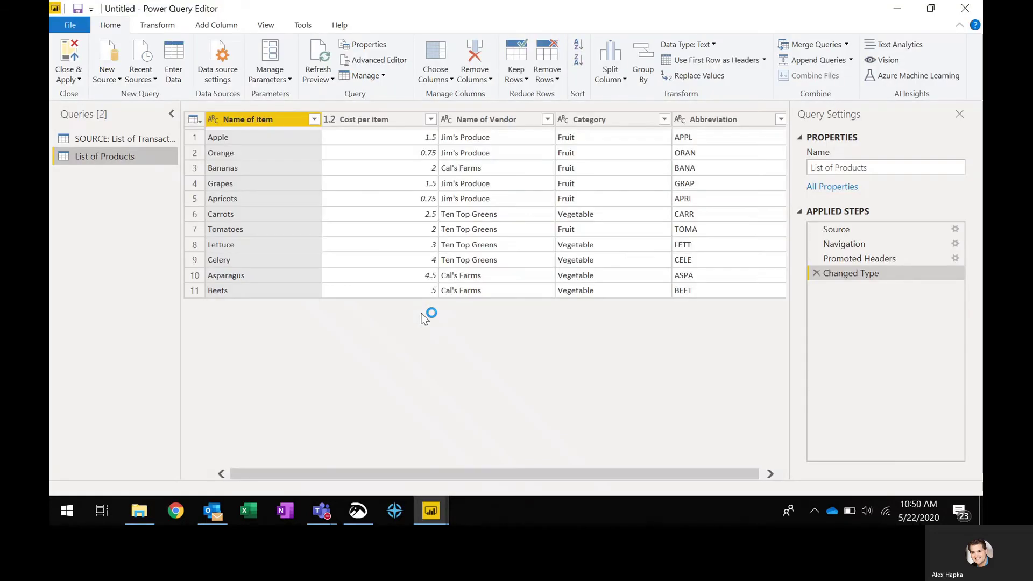
- Change the Cost per item column to Fixed decimal number, replacing the current type conversion, and apply the query changes to the report
click(334, 124)
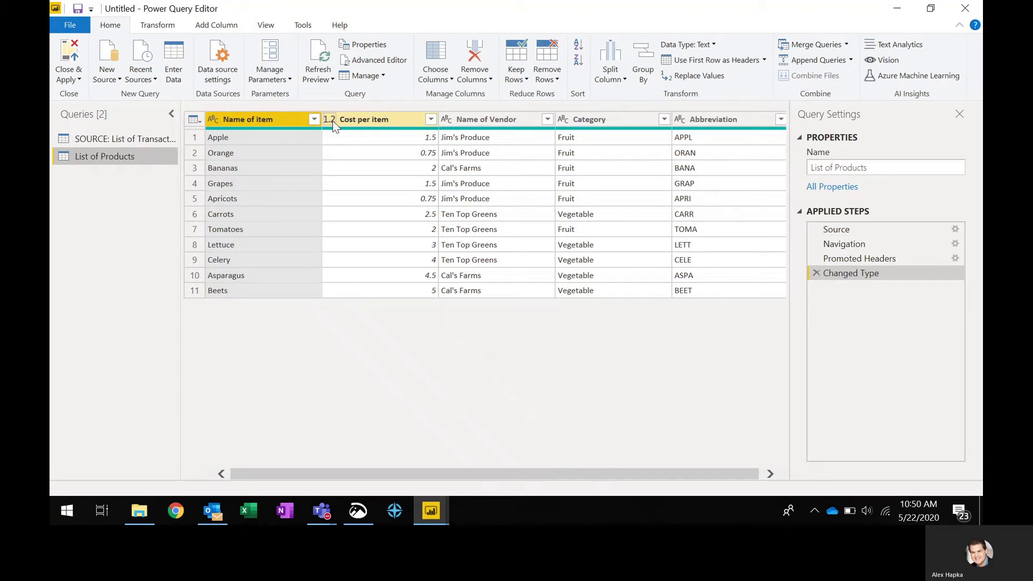
click(364, 154)
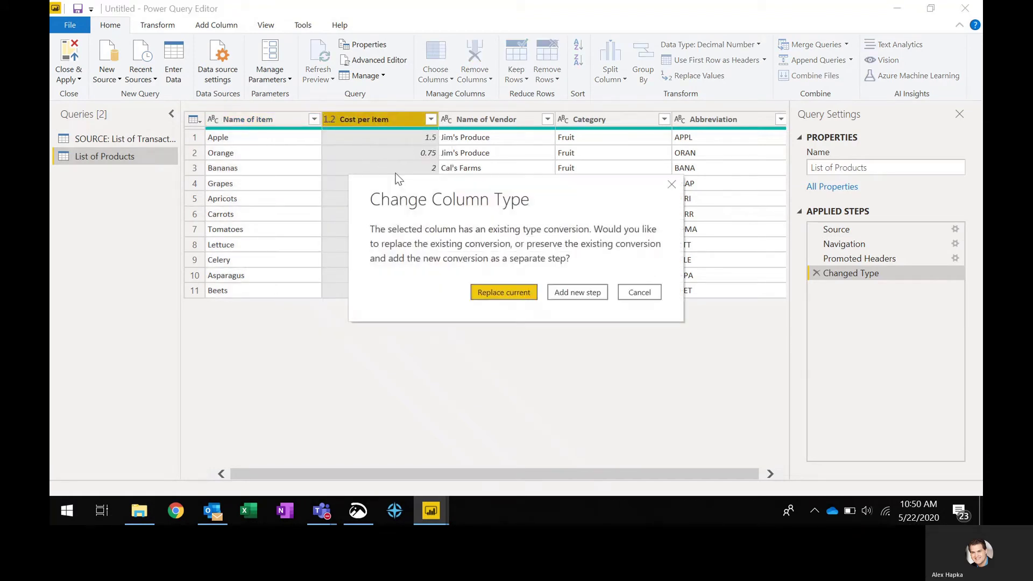
click(500, 292)
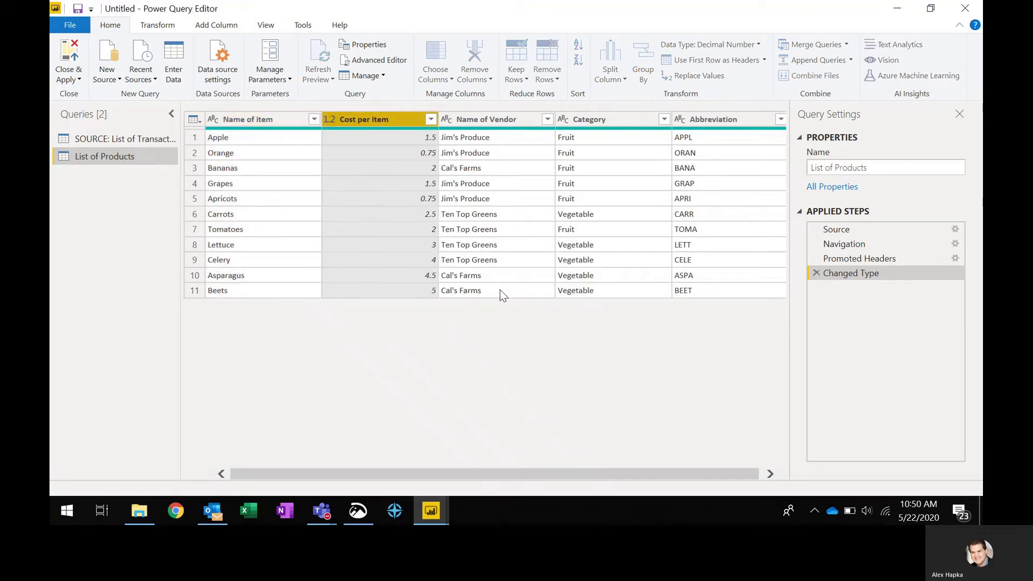
click(66, 55)
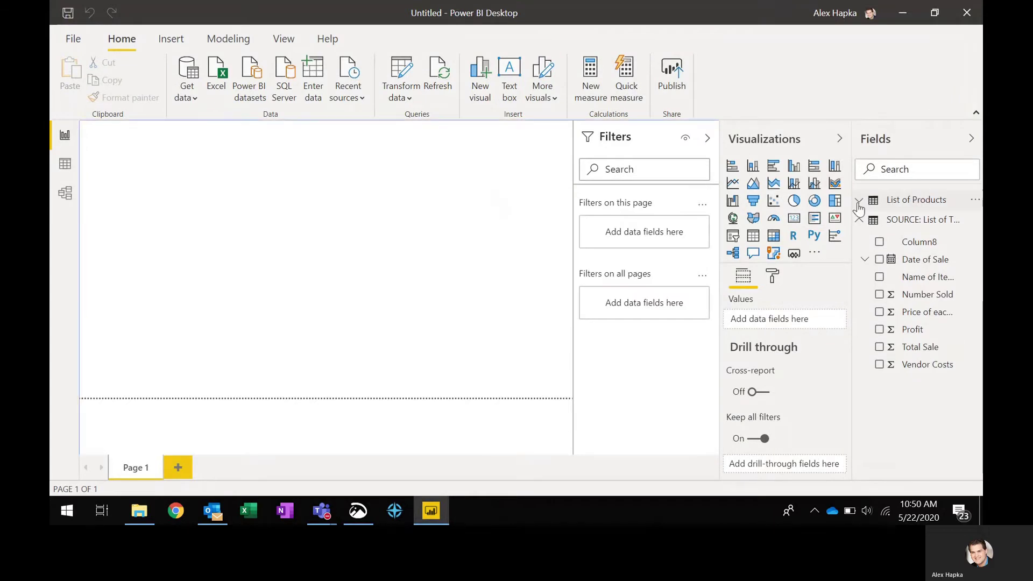
- Collapse the transactions table's fields and rename the List of Products table as Look Up: List of Products
click(860, 220)
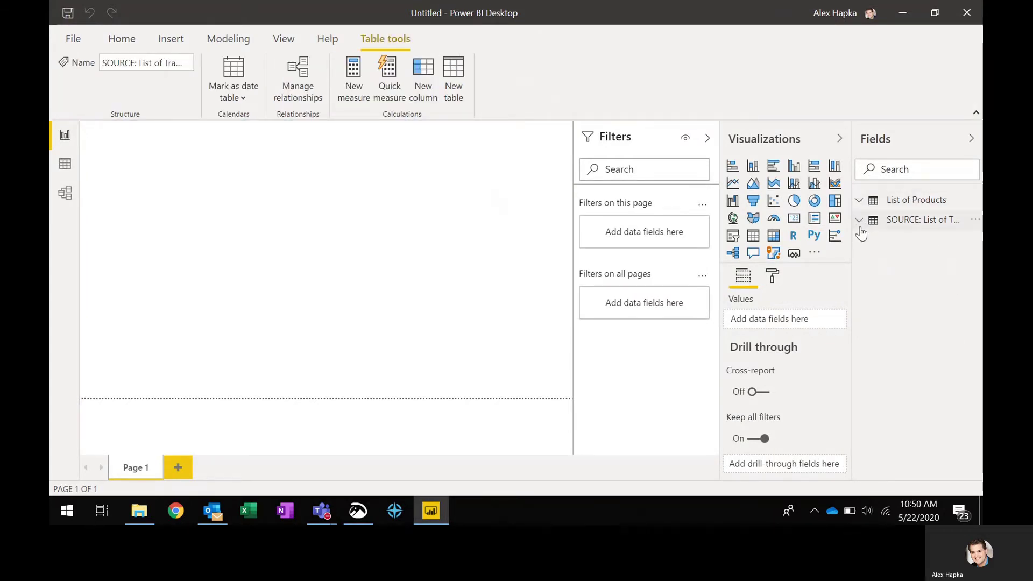
click(860, 201)
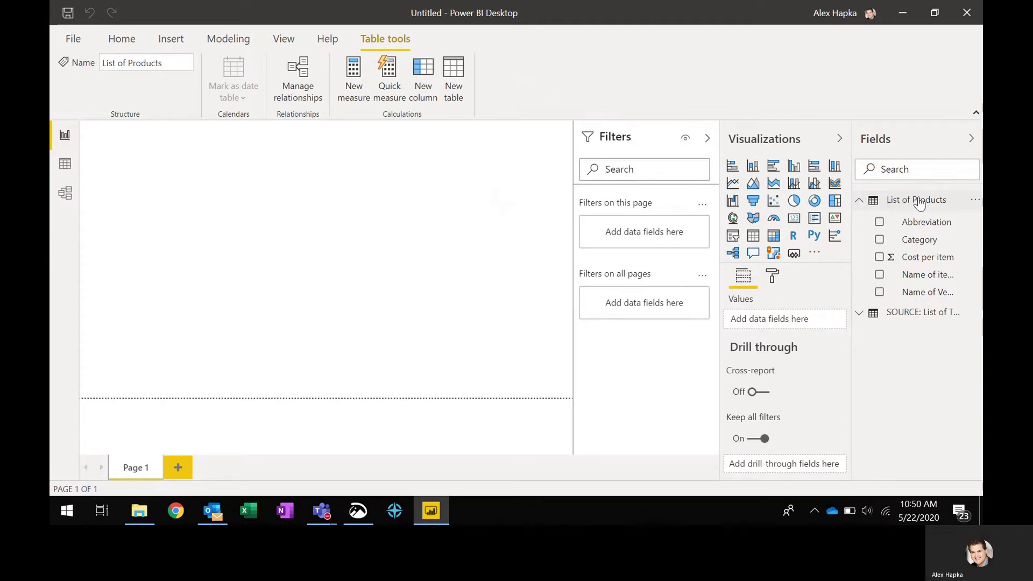
click(974, 203)
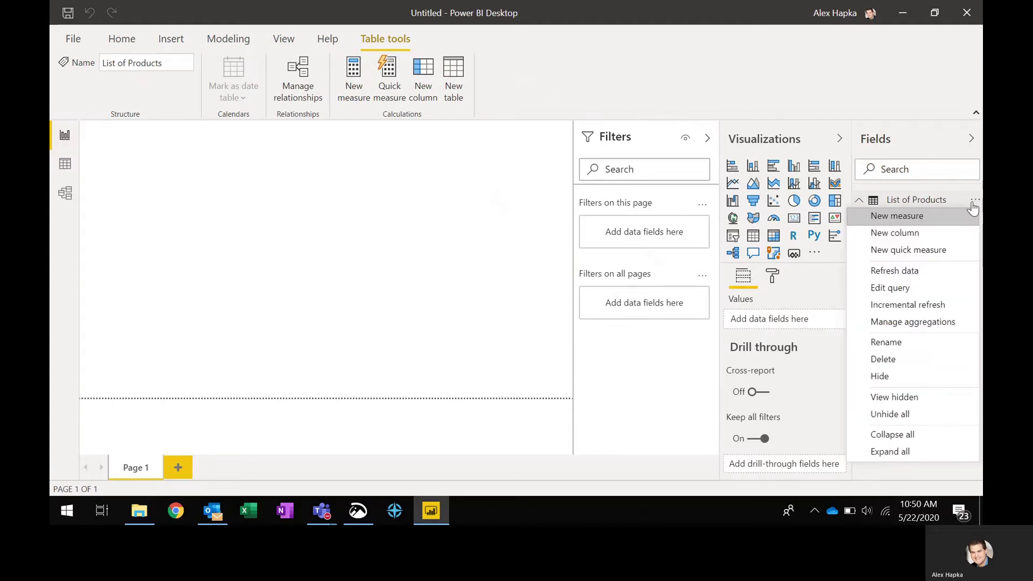
click(904, 342)
key(Home)
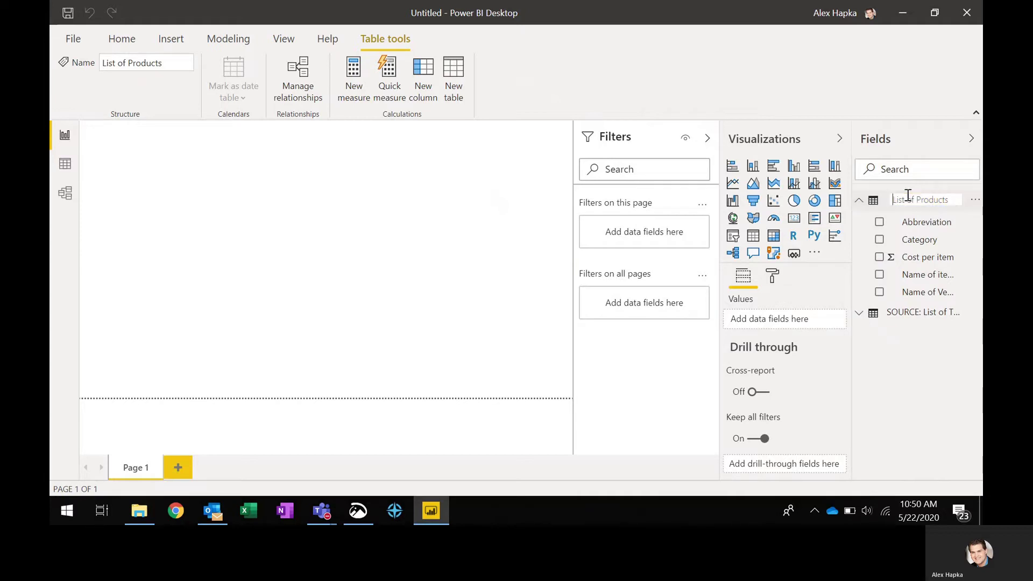
text(Look Up:)
key(Return)
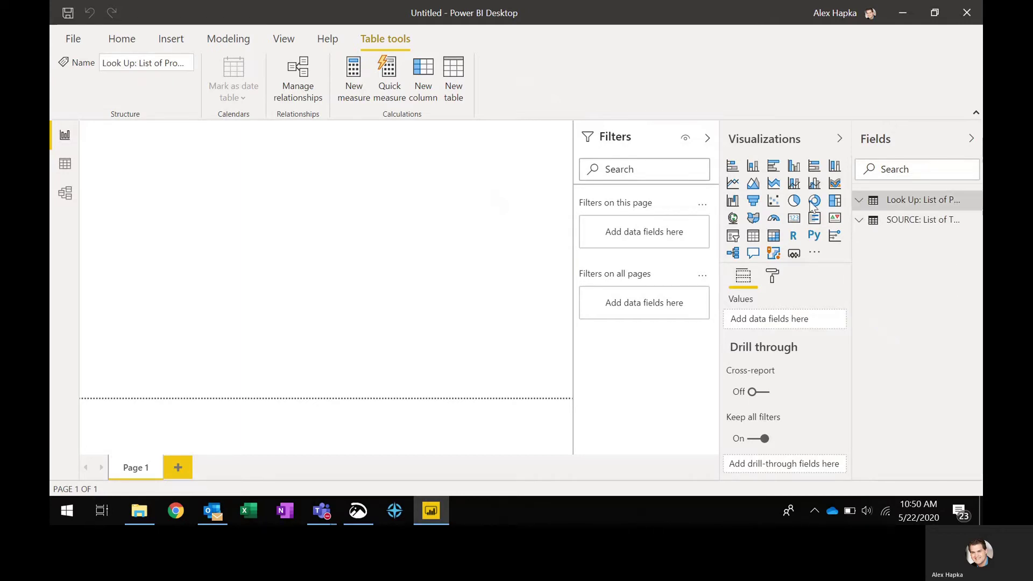
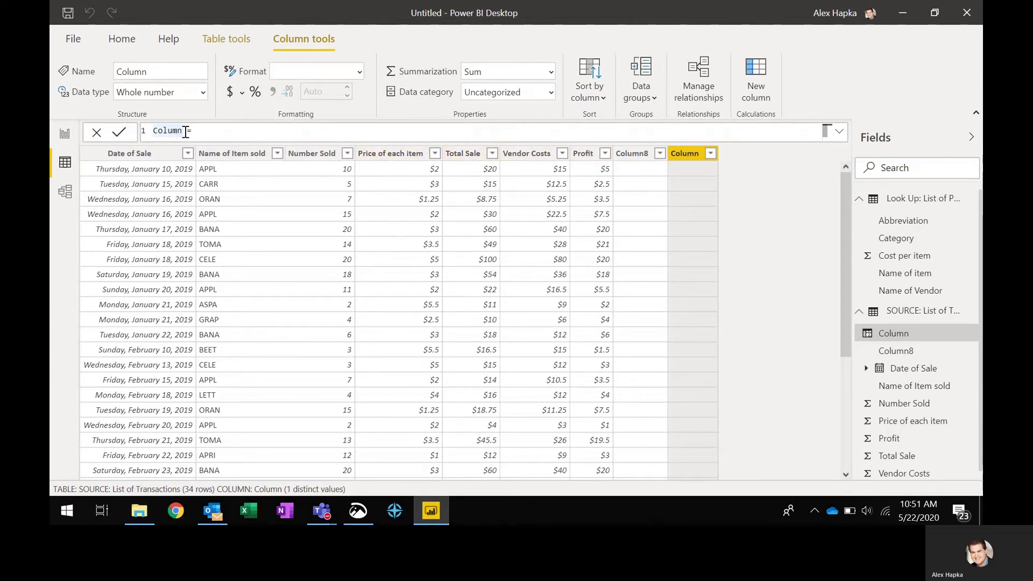
- Name the new calculated column in the transactions table Percentage of Profit
key(BackSpace)
key(BackSpace)
key(BackSpace)
key(BackSpace)
key(BackSpace)
key(BackSpace)
key(BackSpace)
key(BackSpace)
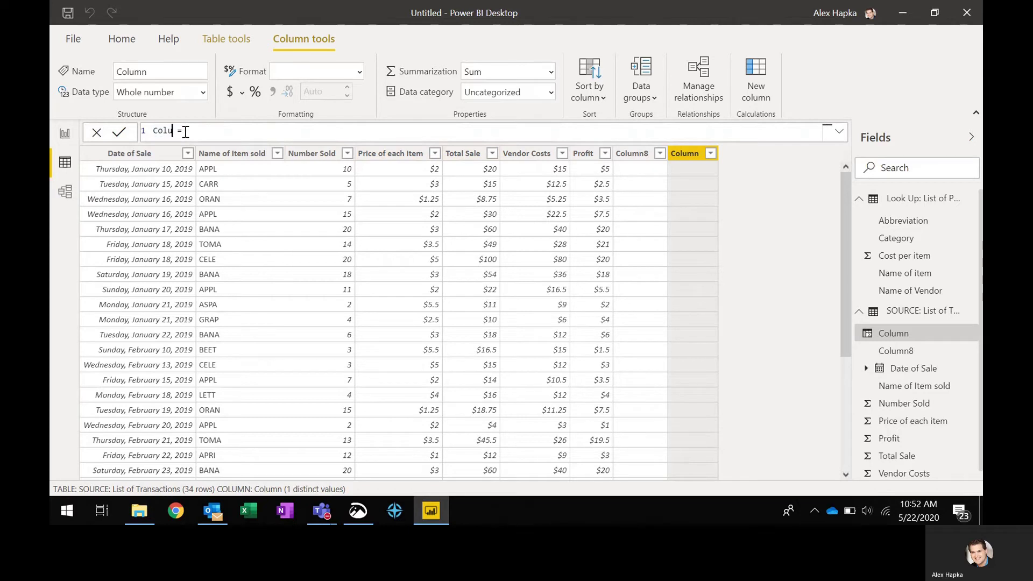
text(Percentage of )
text(Profit)
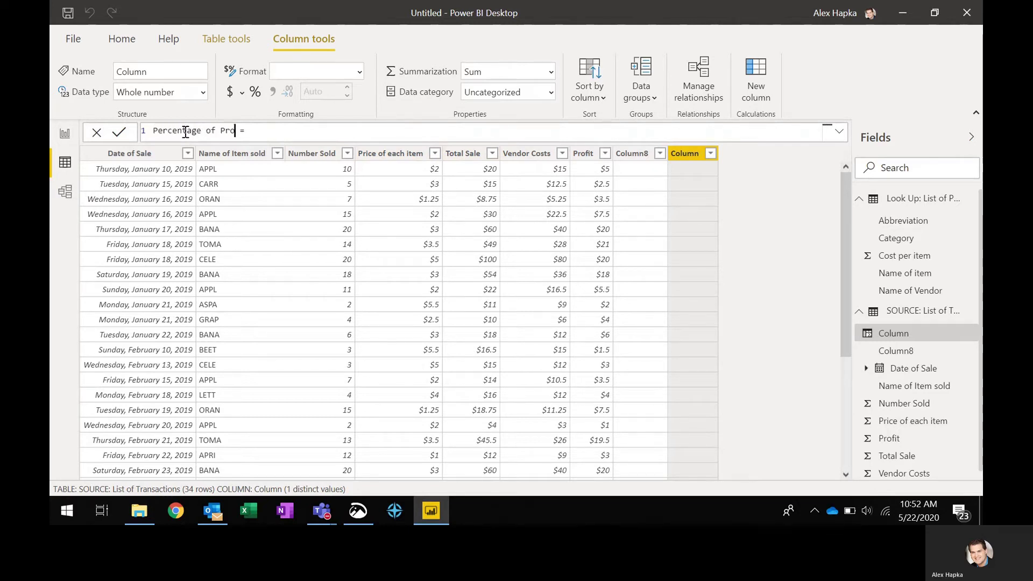
- Define the Percentage of Profit column as [Profit]/[Total Sale] and commit the formula
click(284, 132)
text([Profi)
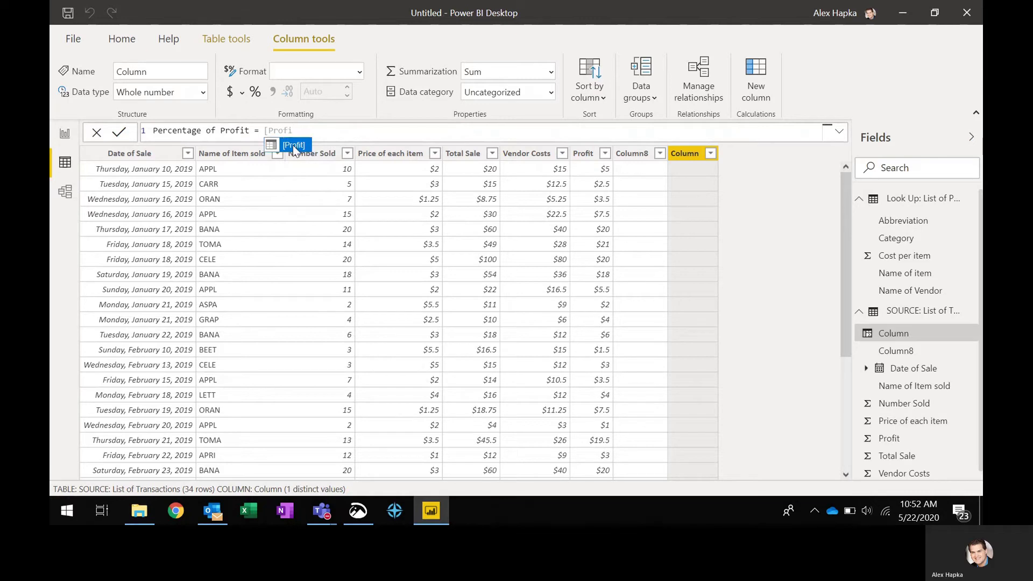
click(294, 145)
text(/[Tot)
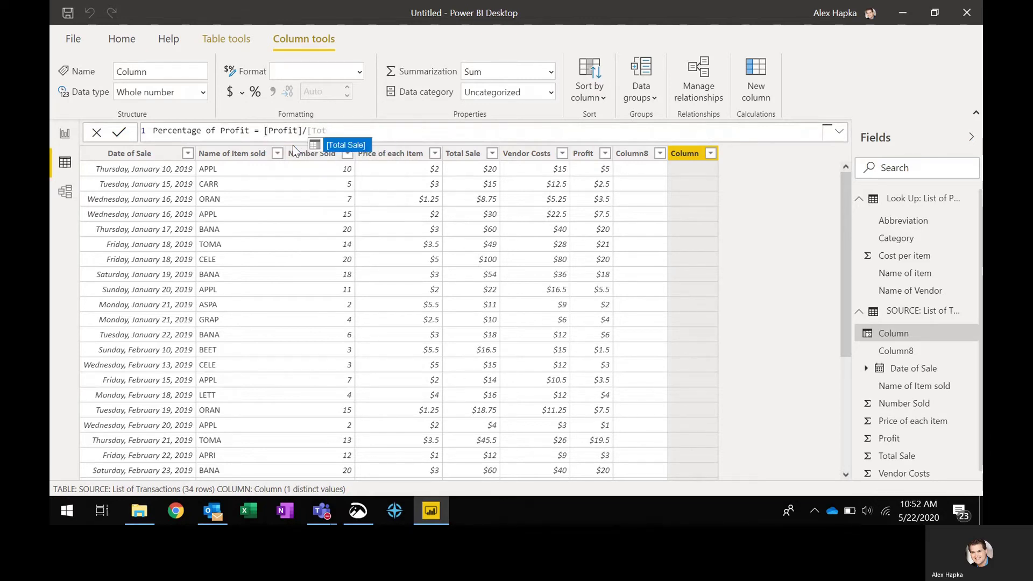
click(336, 146)
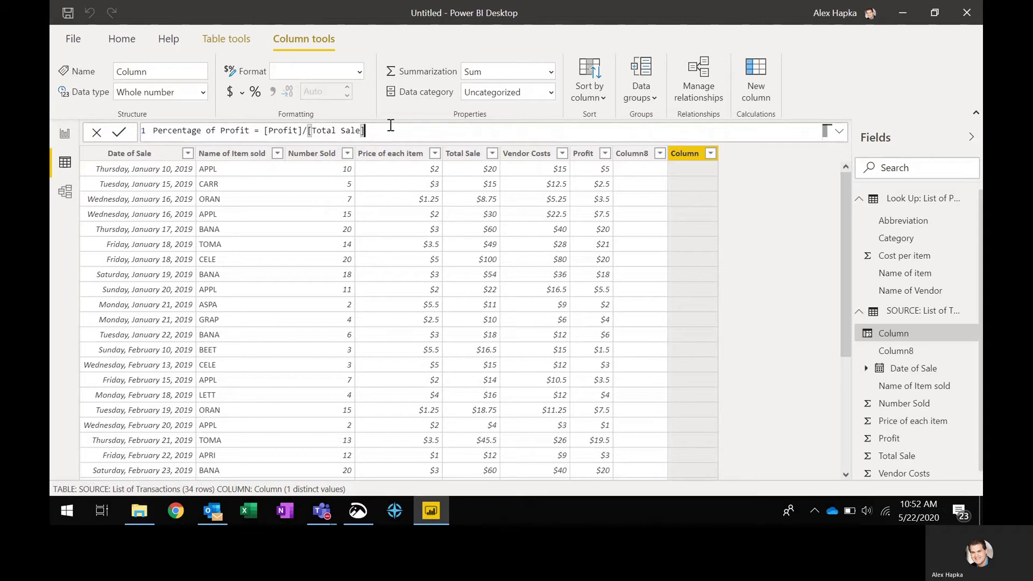
key(Return)
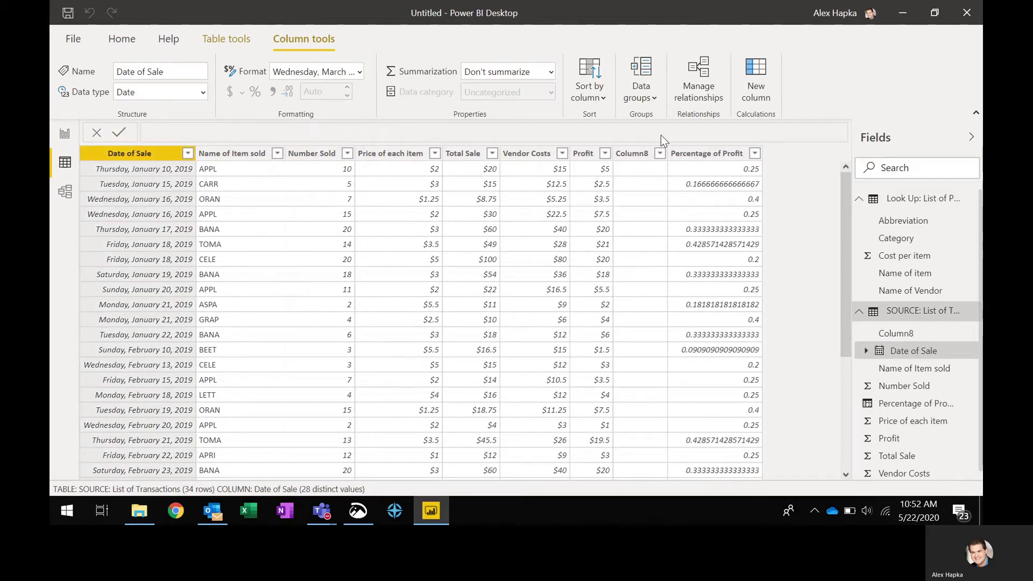
- Format the Percentage of Profit column as a percentage with 2 decimal places
click(705, 156)
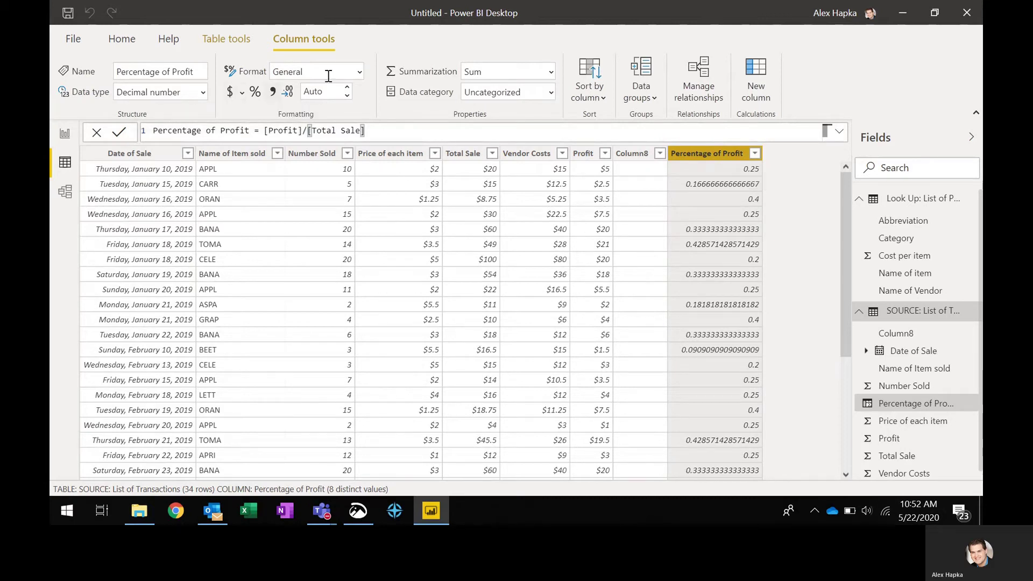
click(360, 72)
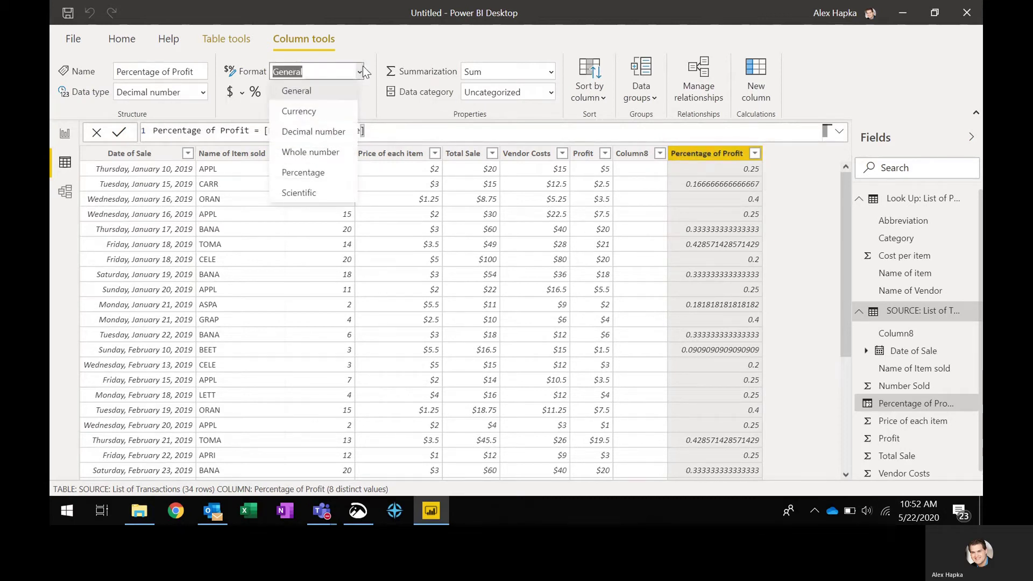
click(362, 72)
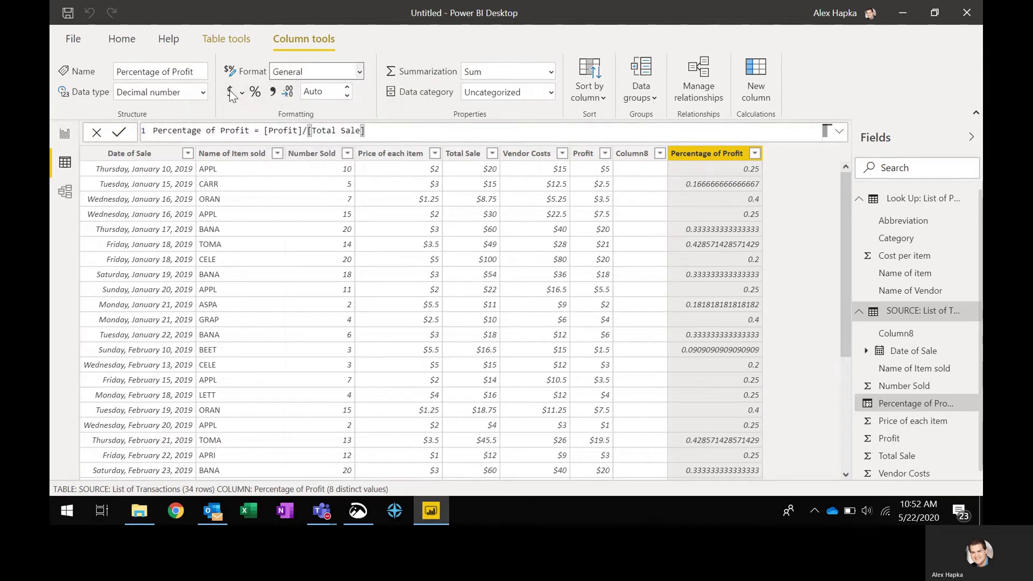
click(230, 93)
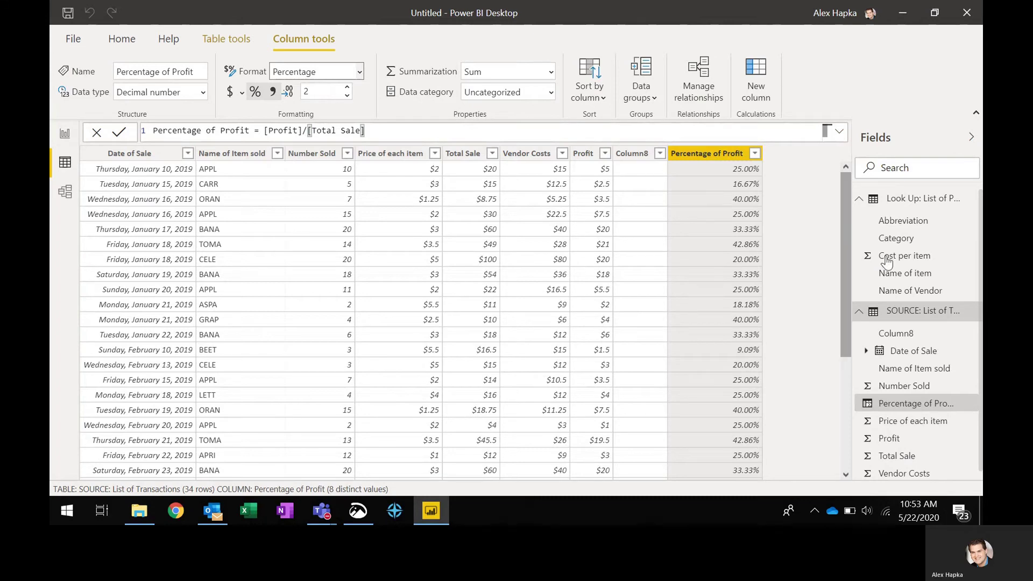
- In the report view, create a clustered column chart with Date of Sale on the axis and Name of Item sold as values
click(859, 312)
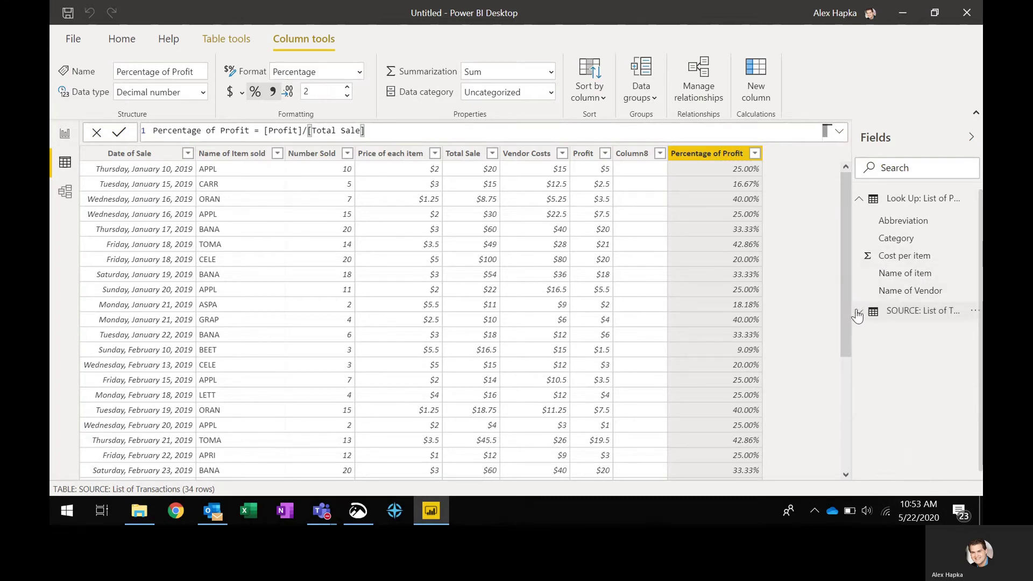
click(859, 199)
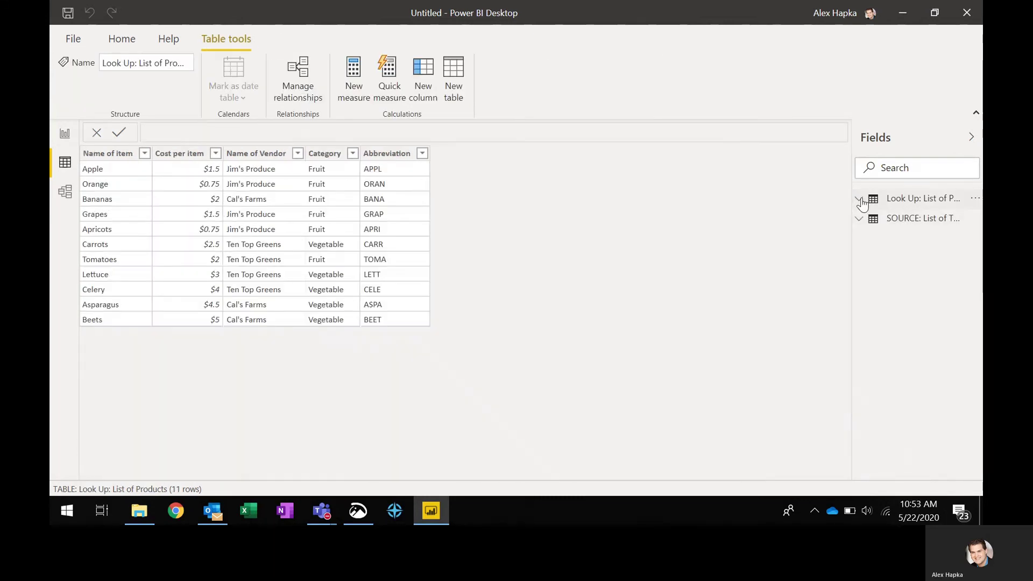
click(65, 134)
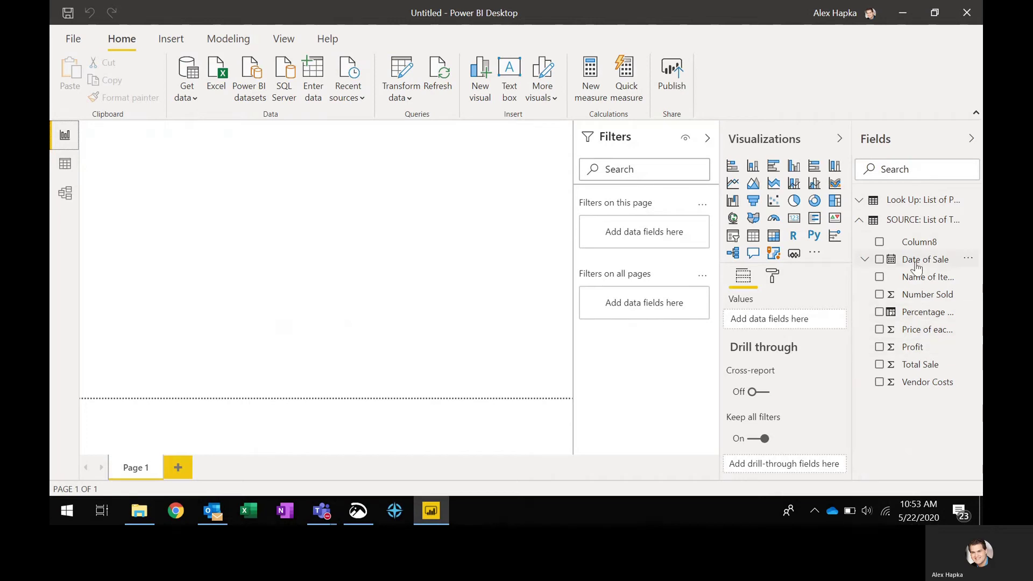
drag(915, 261, 435, 257)
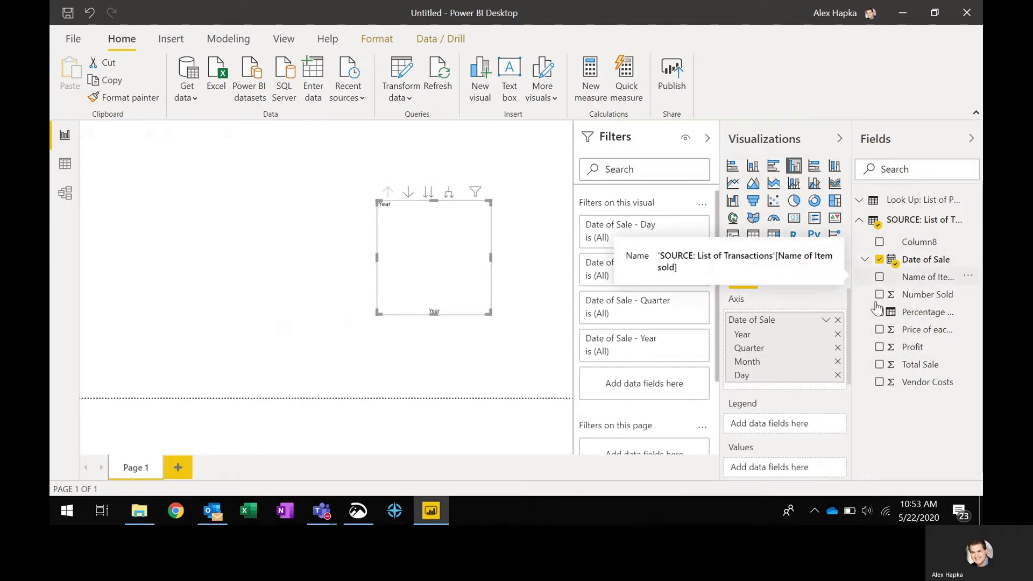
drag(919, 278, 779, 477)
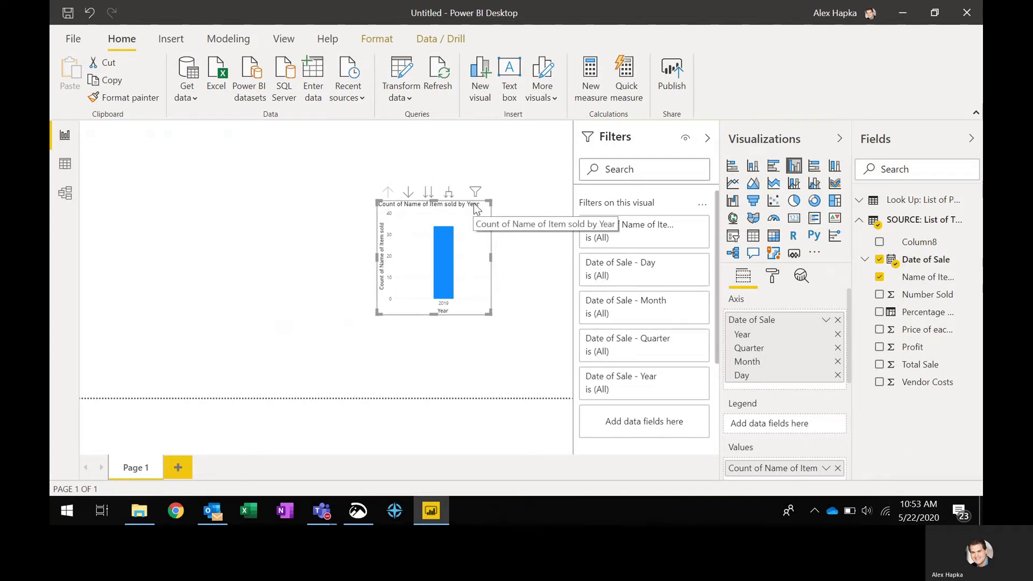
- Move the chart toward the page's upper-left corner and set Name of Item sold as its legend and Number Sold as its values
drag(476, 208, 245, 169)
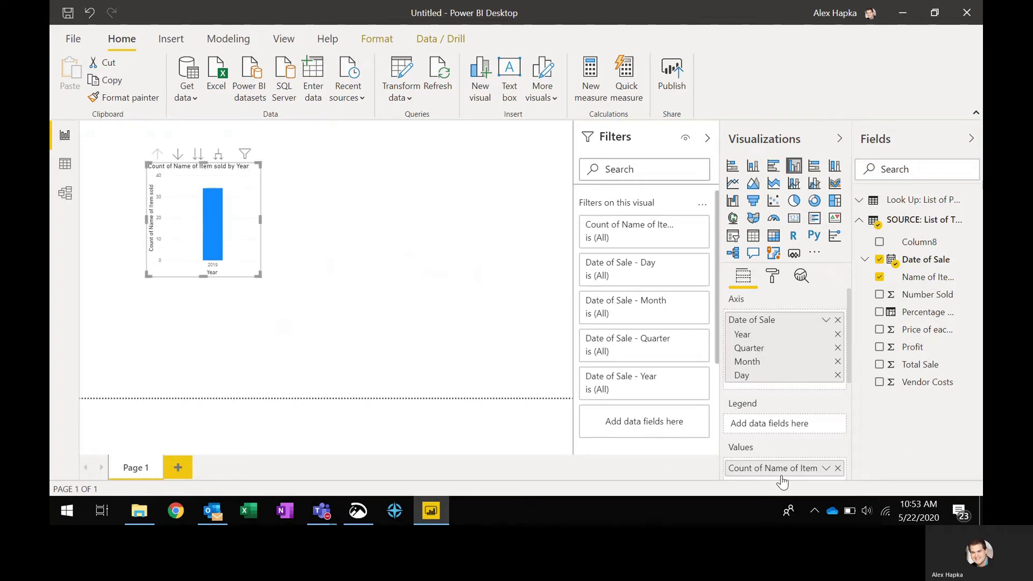
drag(783, 475, 815, 426)
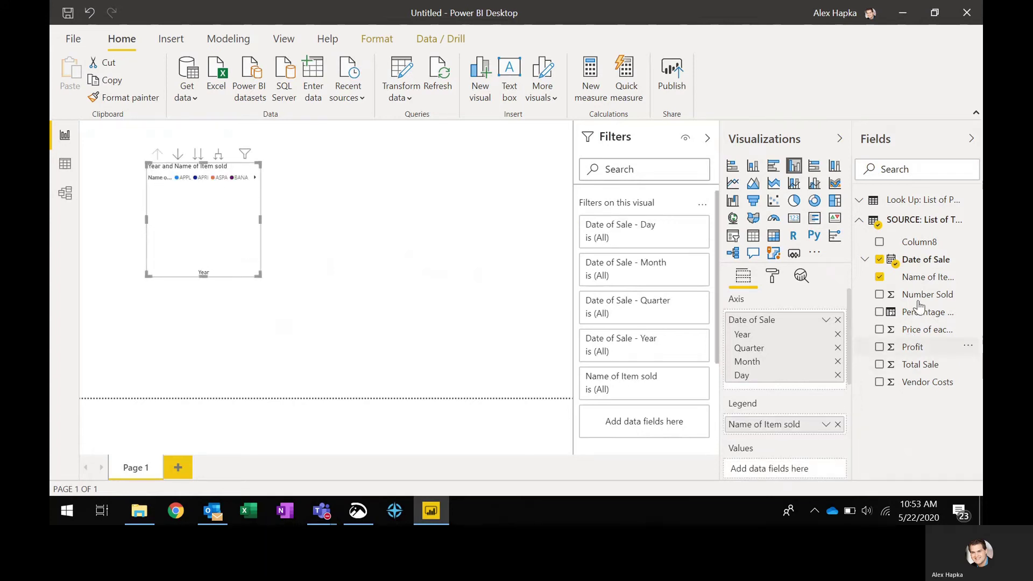
drag(939, 296, 801, 437)
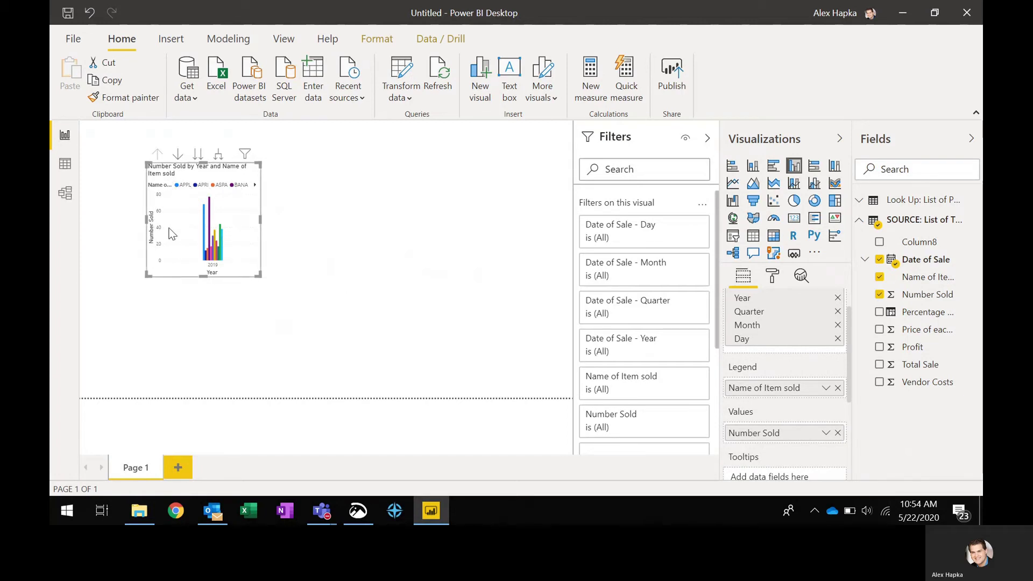
- Duplicate the Number Sold chart three times and spread the copies across the page
key(ctrl+c)
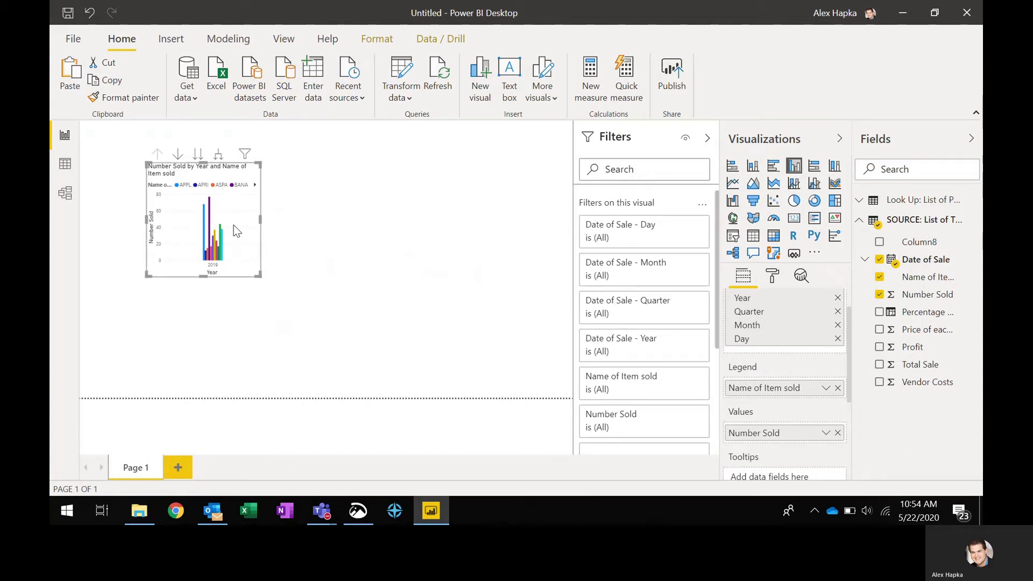
key(ctrl+v)
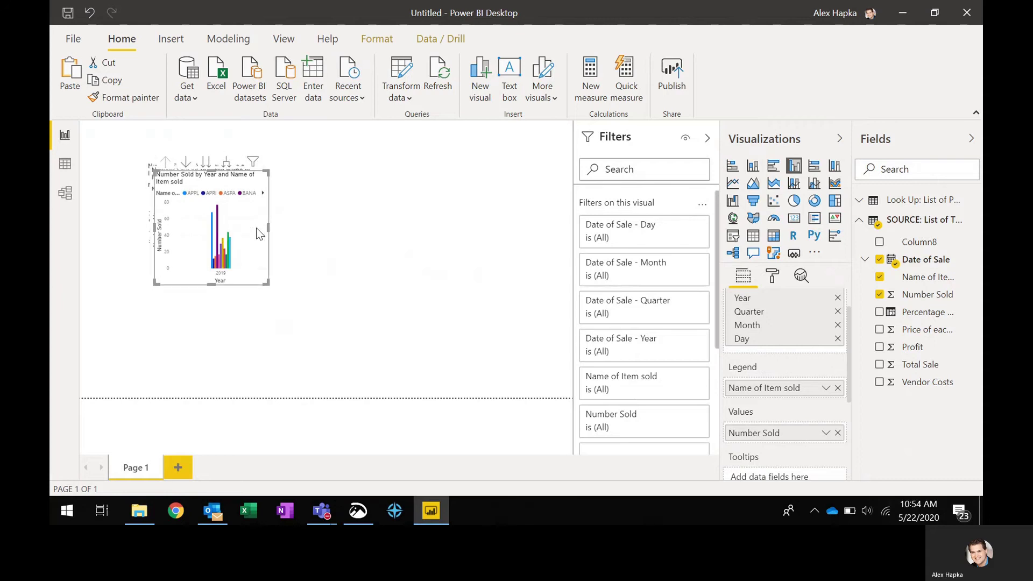
drag(238, 203, 464, 251)
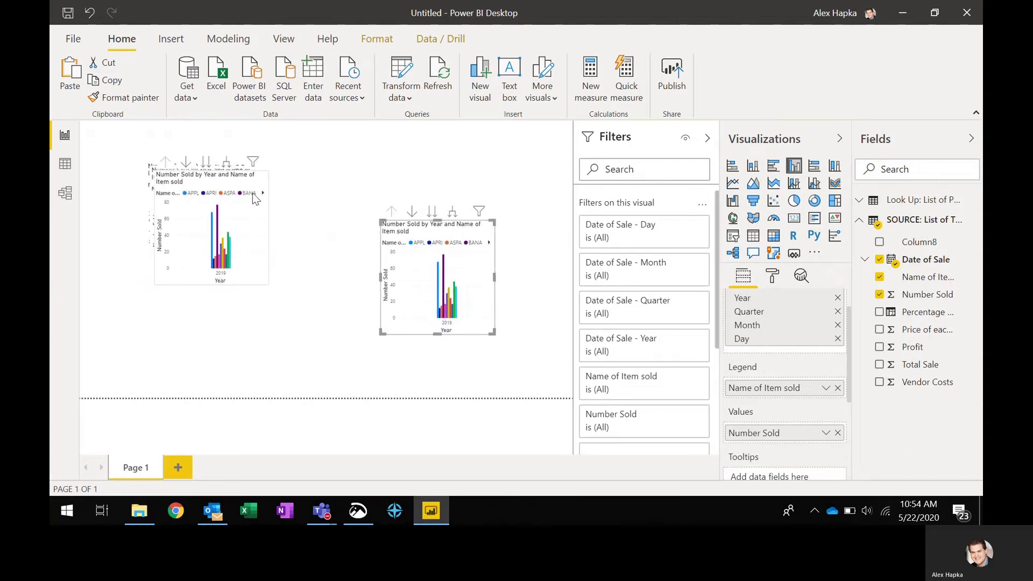
key(ctrl+v)
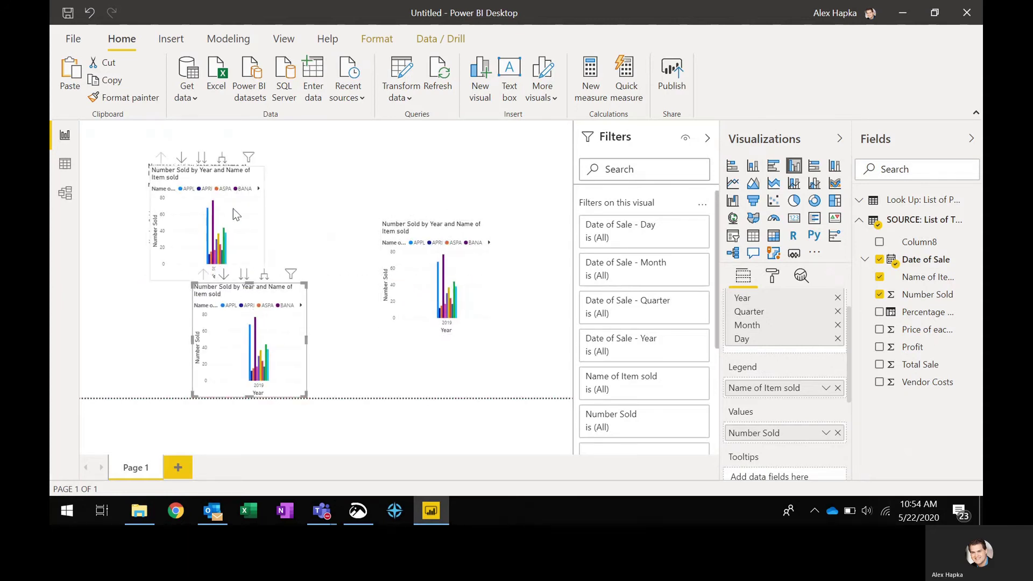
drag(233, 209, 332, 183)
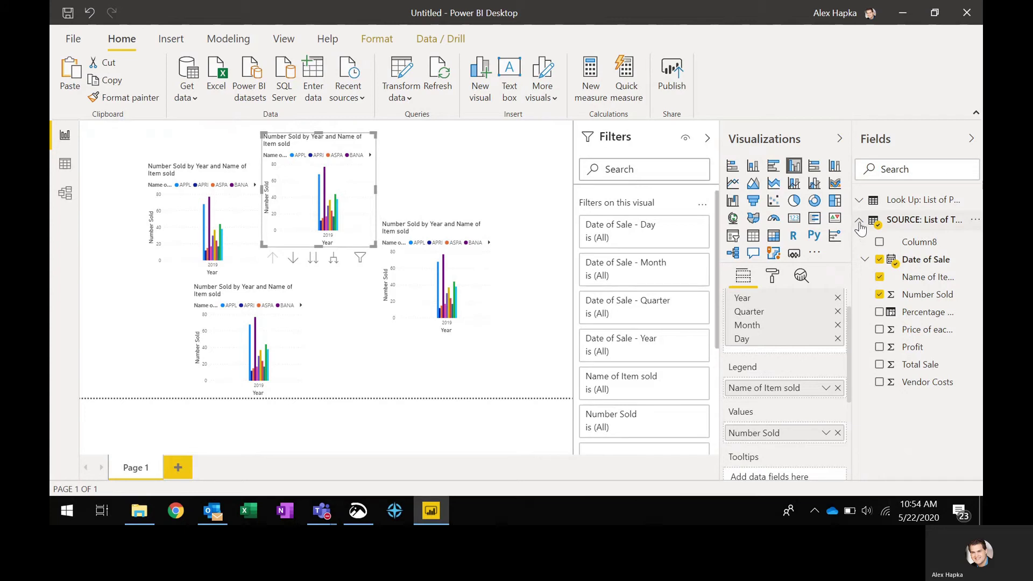
- In the data view, create a calculated table with the formula Date = Calendarauto(2)
mouse_move(433, 259)
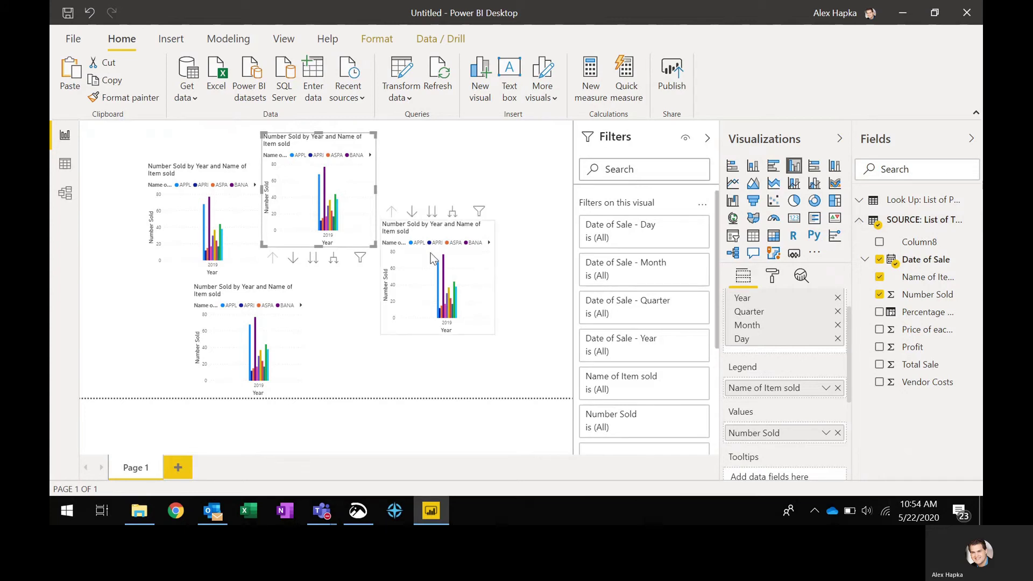
click(67, 165)
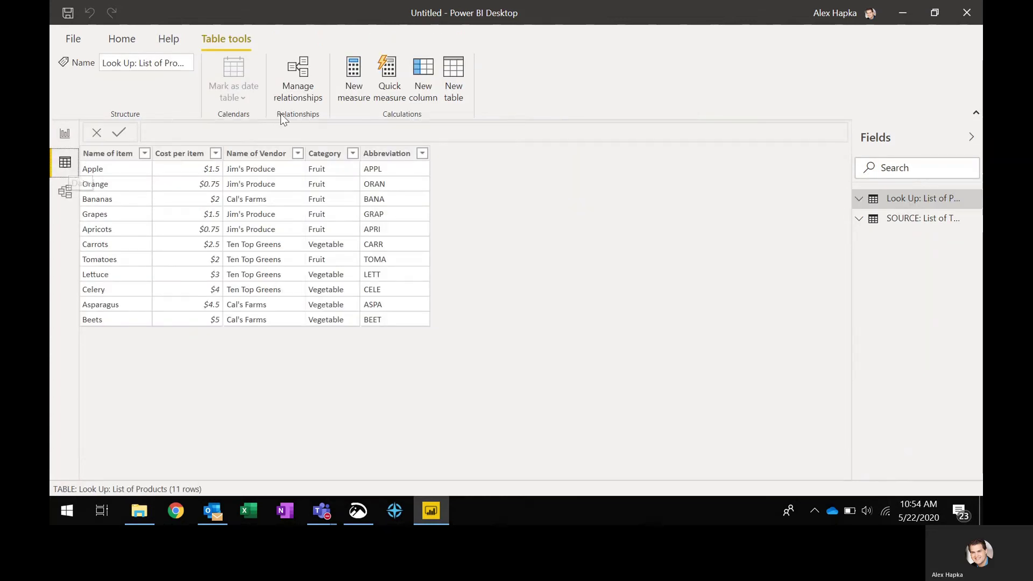
click(453, 69)
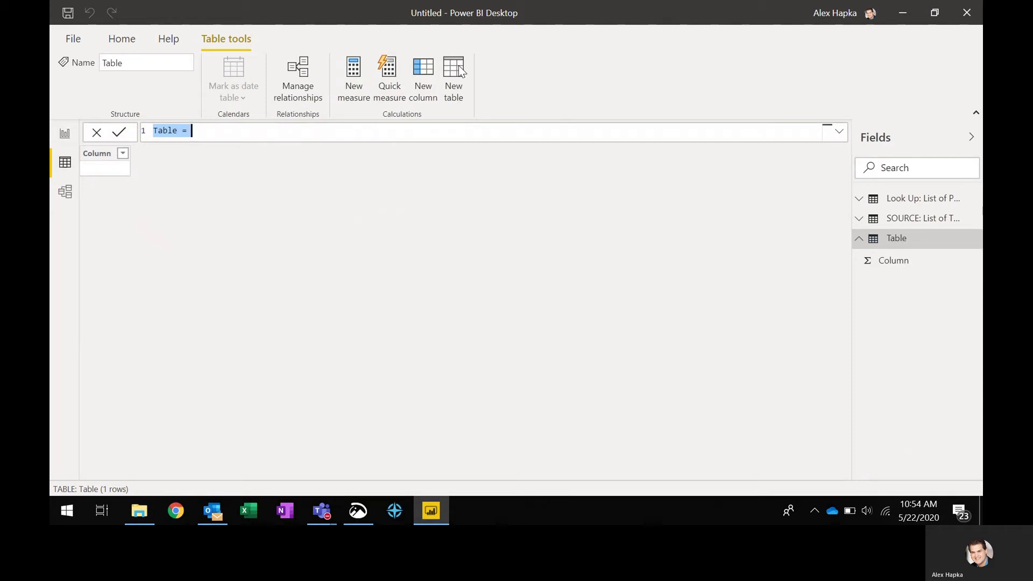
text(Date =)
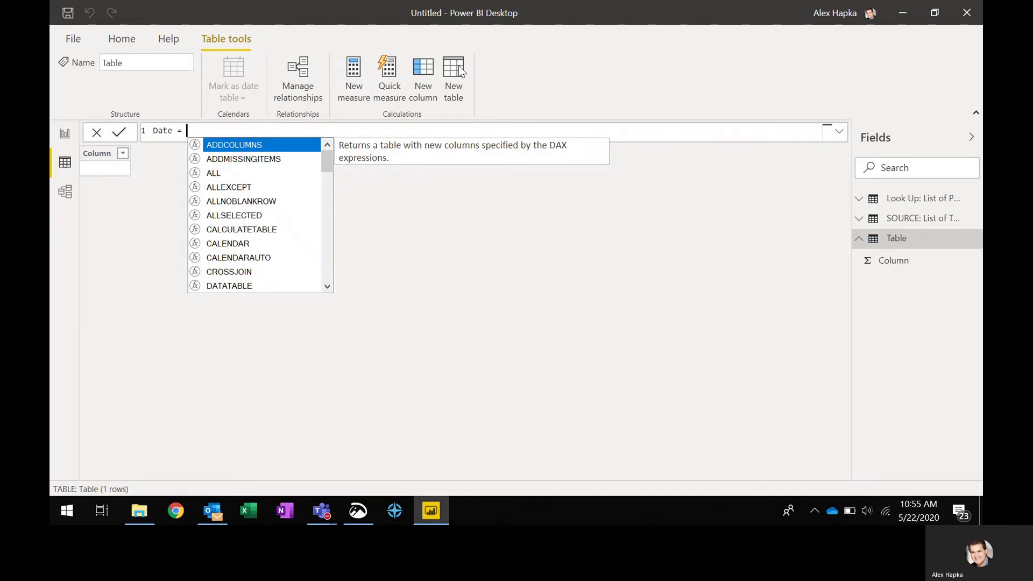
text( Calendar)
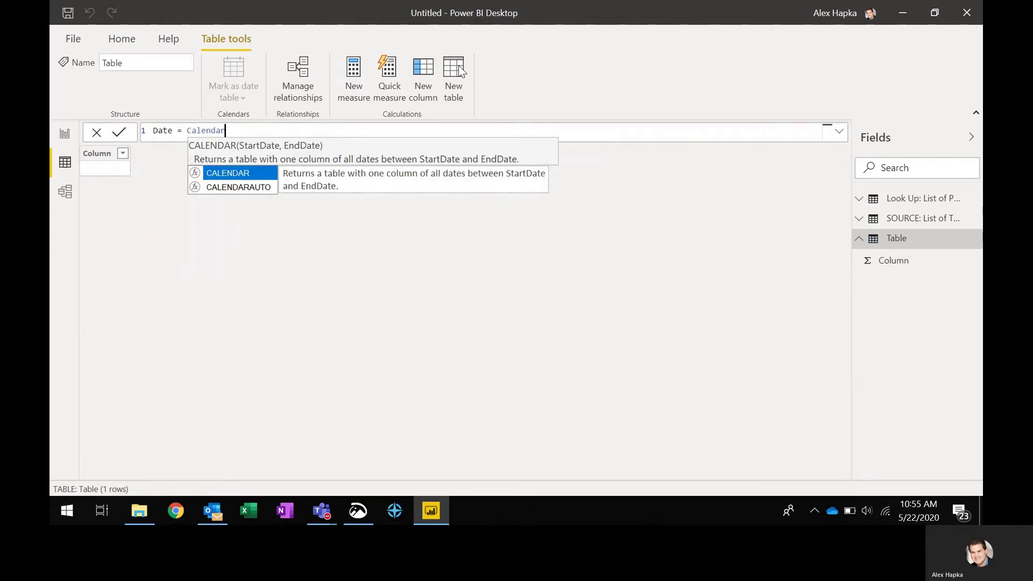
text(auto)
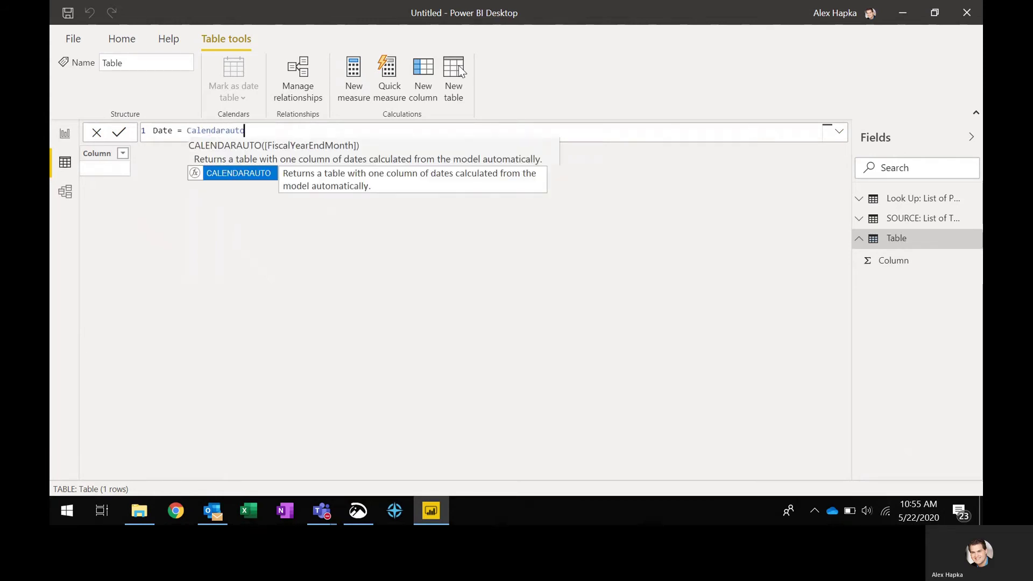
text(()
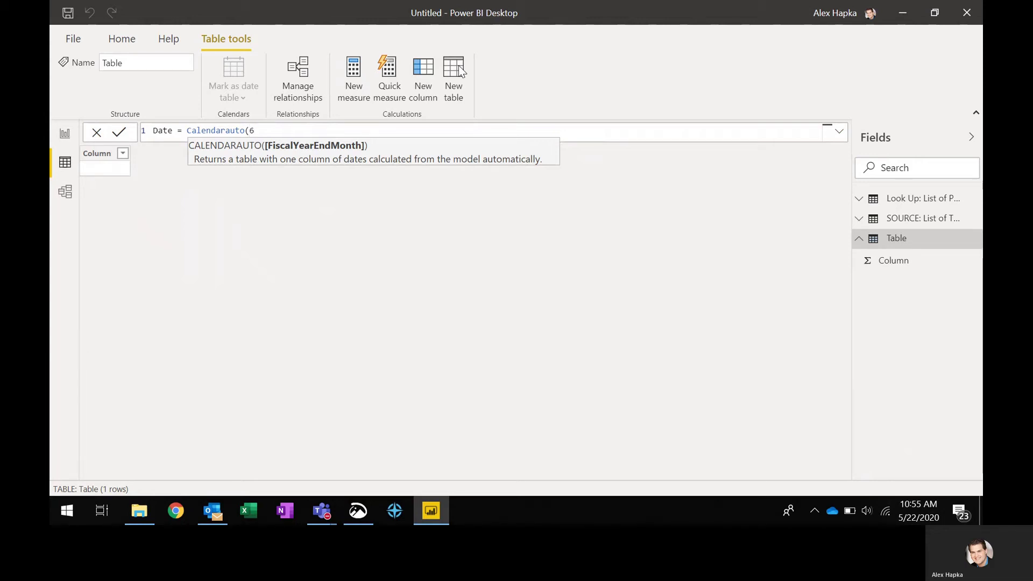
text(7)
key(BackSpace)
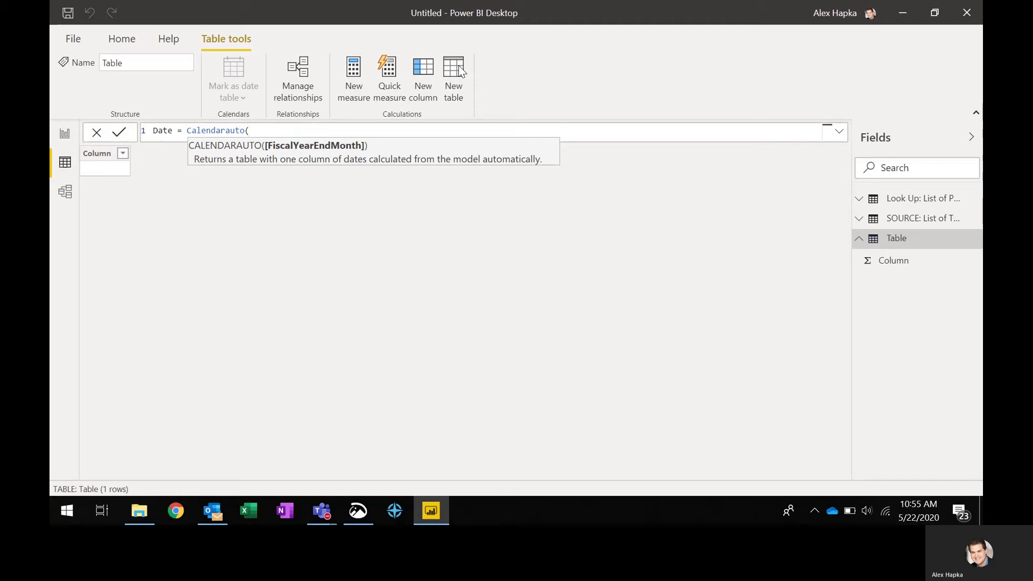
text(2))
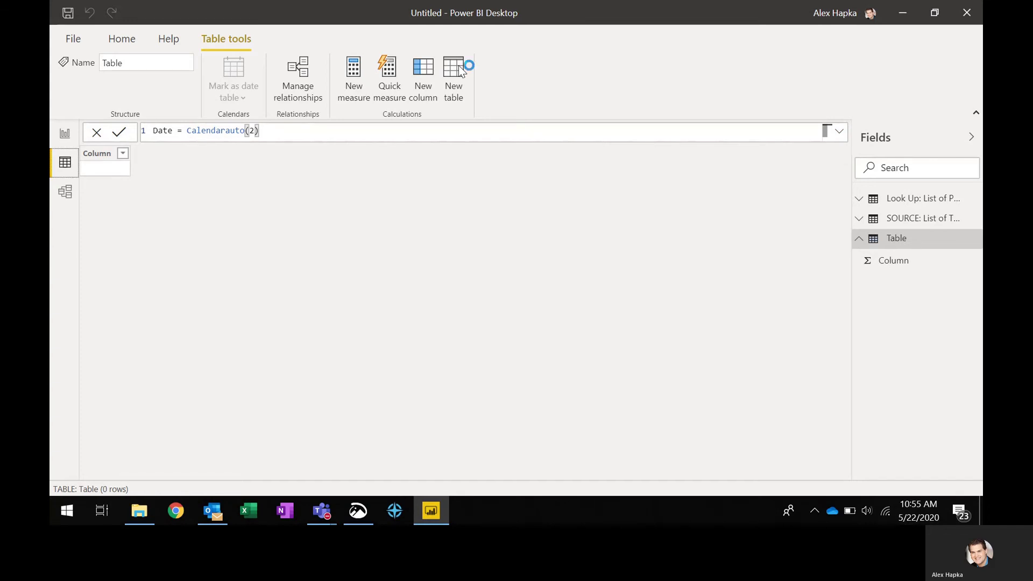
key(Return)
- Add a calculated column to the Date table with the formula Year = Year([Date])
click(134, 154)
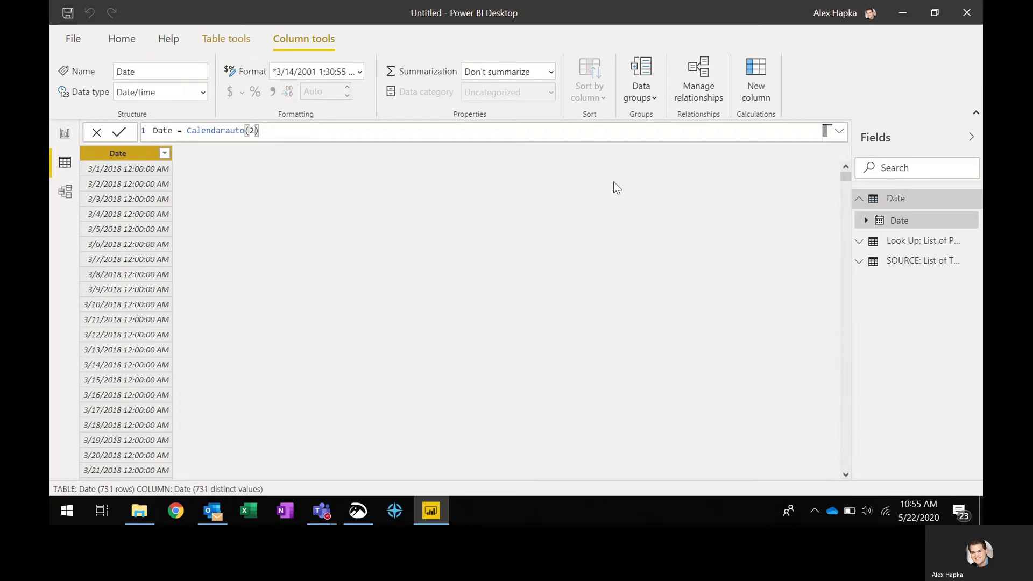
click(757, 81)
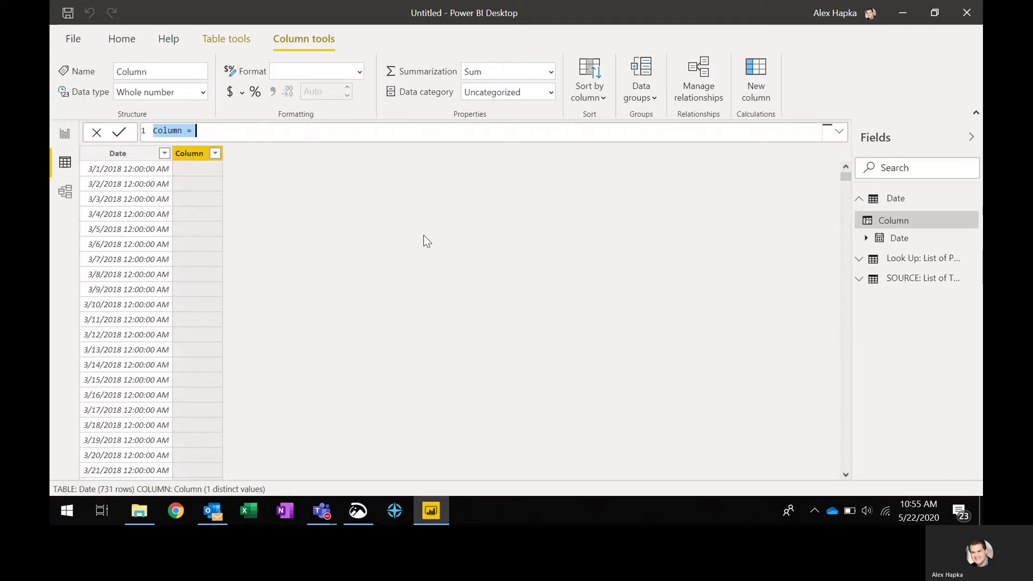
text(Year)
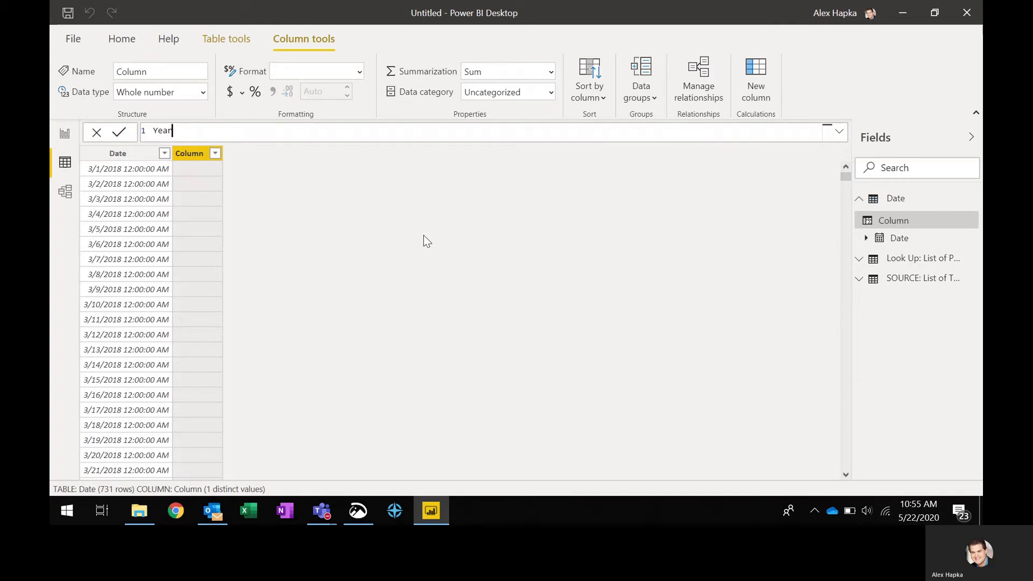
text( =)
text(Year)
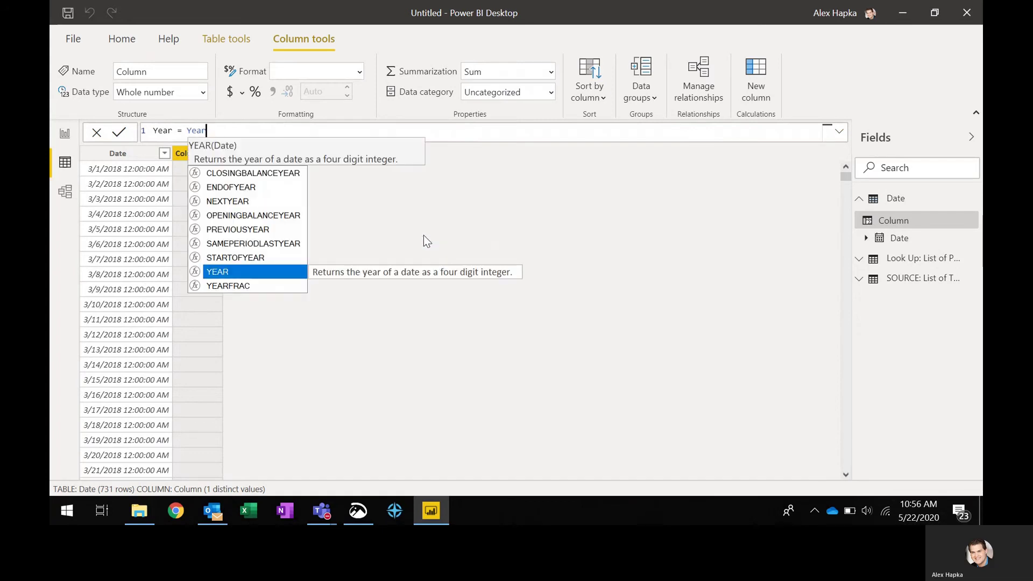
text(([)
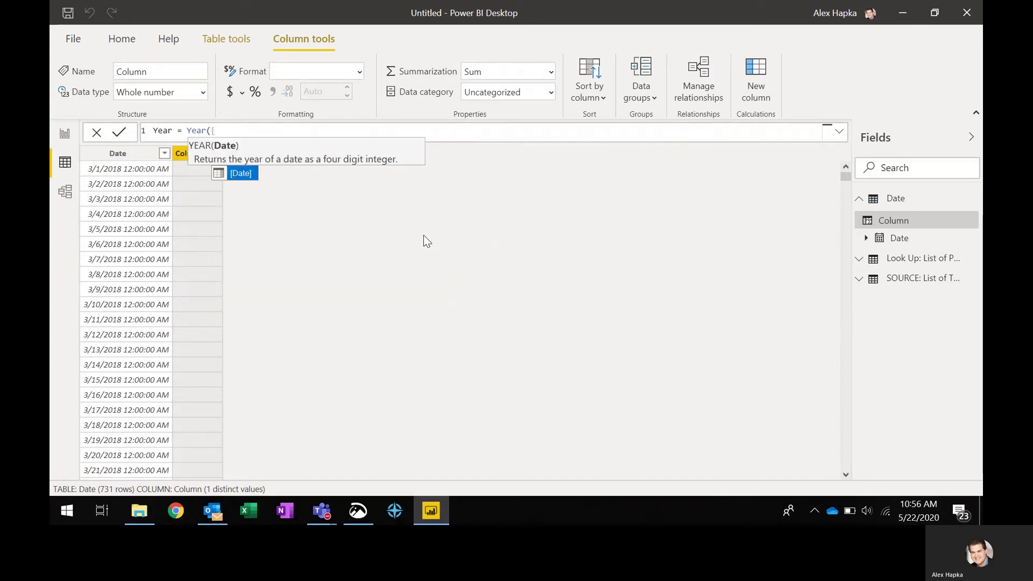
click(240, 174)
text())
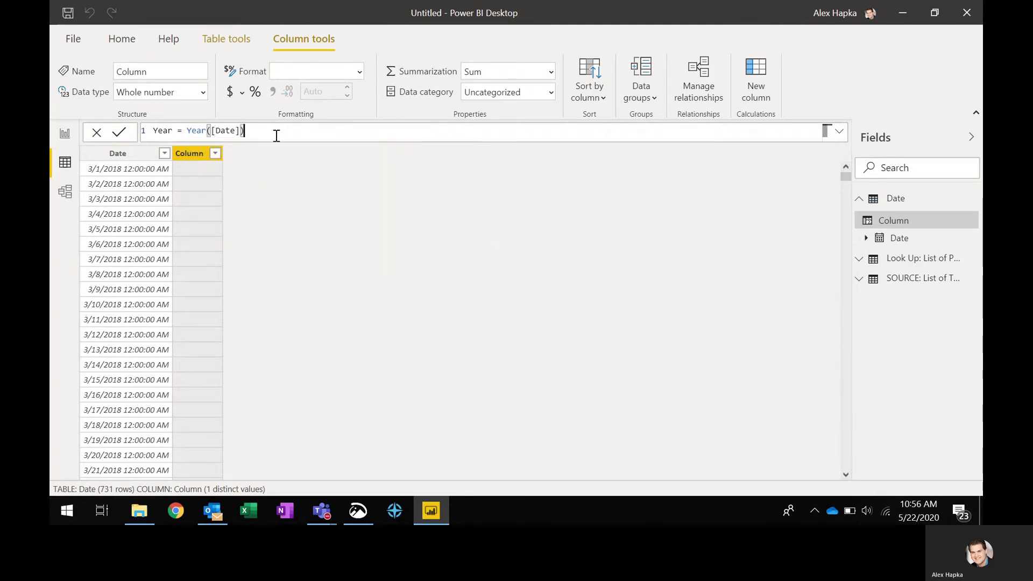
key(Return)
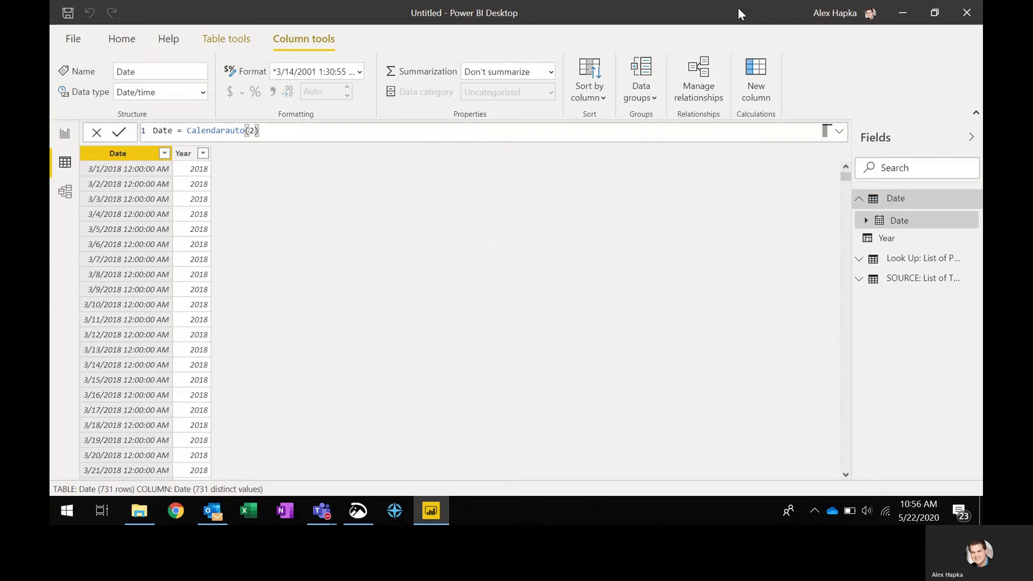
- Close the untitled report and look through the Calendar table's columns in the DEMO AL's PRODUCE EXAMPLE report
click(967, 12)
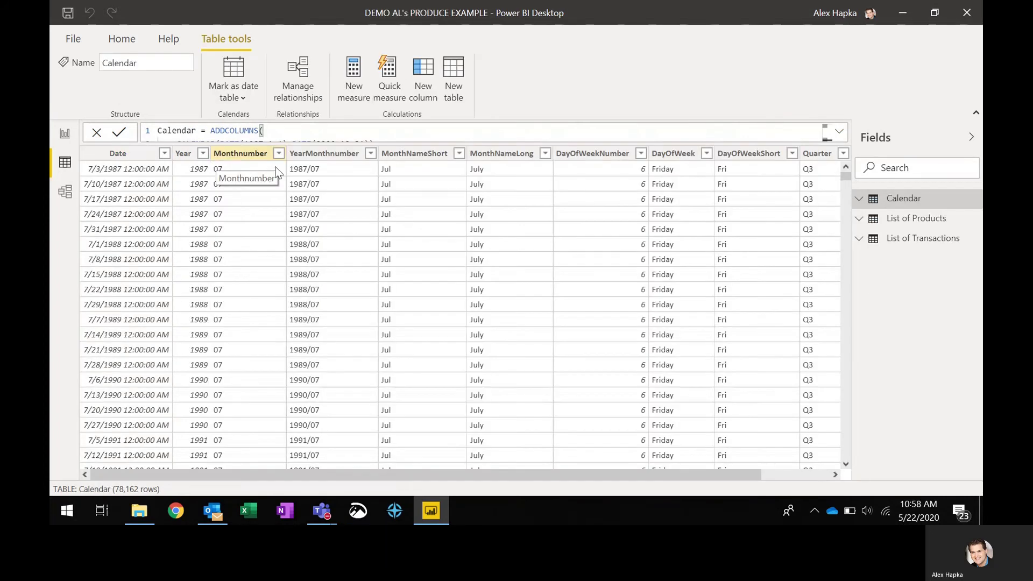
scroll(474, 224, right, 2)
scroll(474, 224, left, 3)
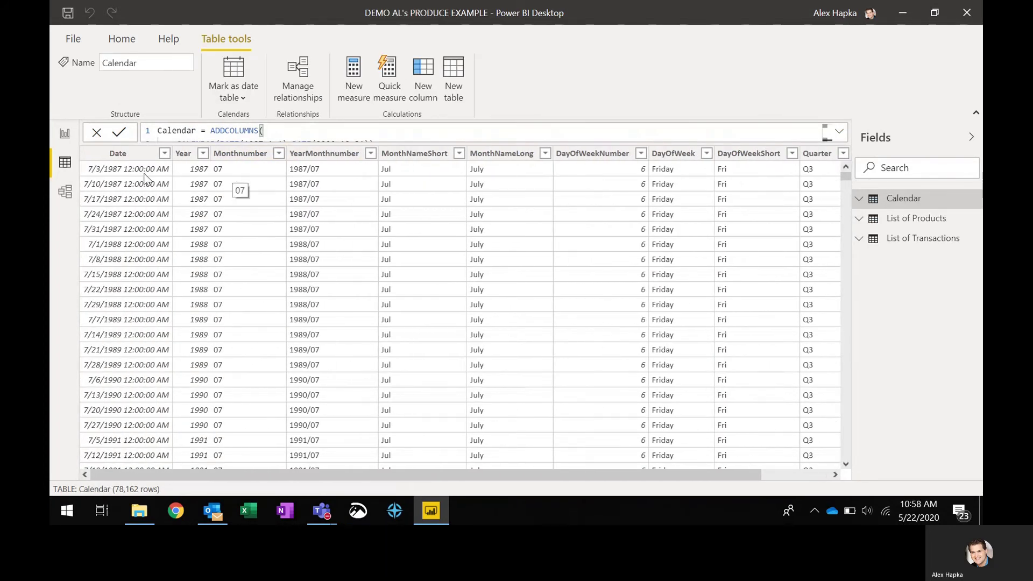
- Compare the products and transactions tables, and create a model relationship from List of Products' Abbreviation to List of Transactions' Name of Item sold
click(66, 191)
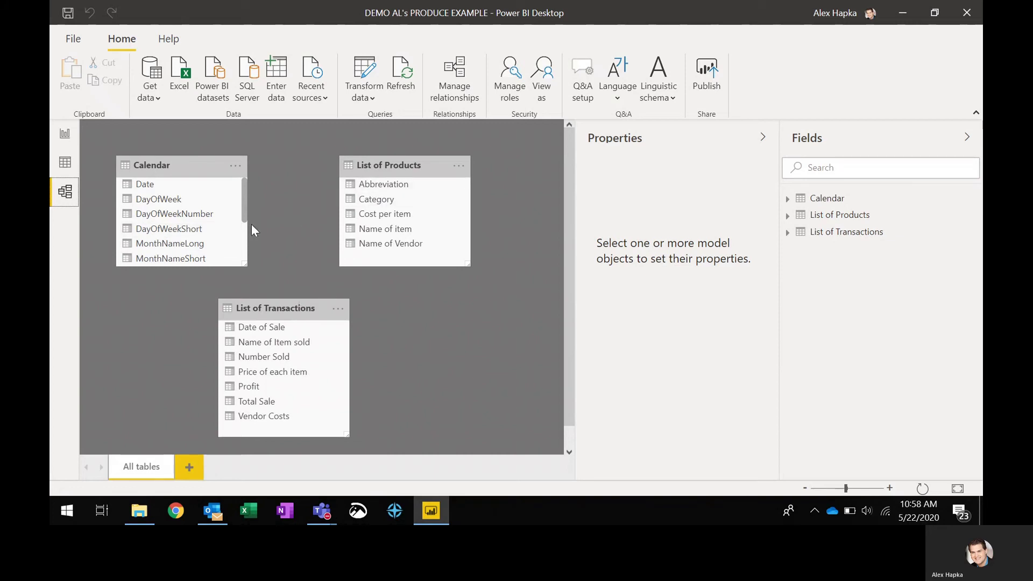
click(64, 162)
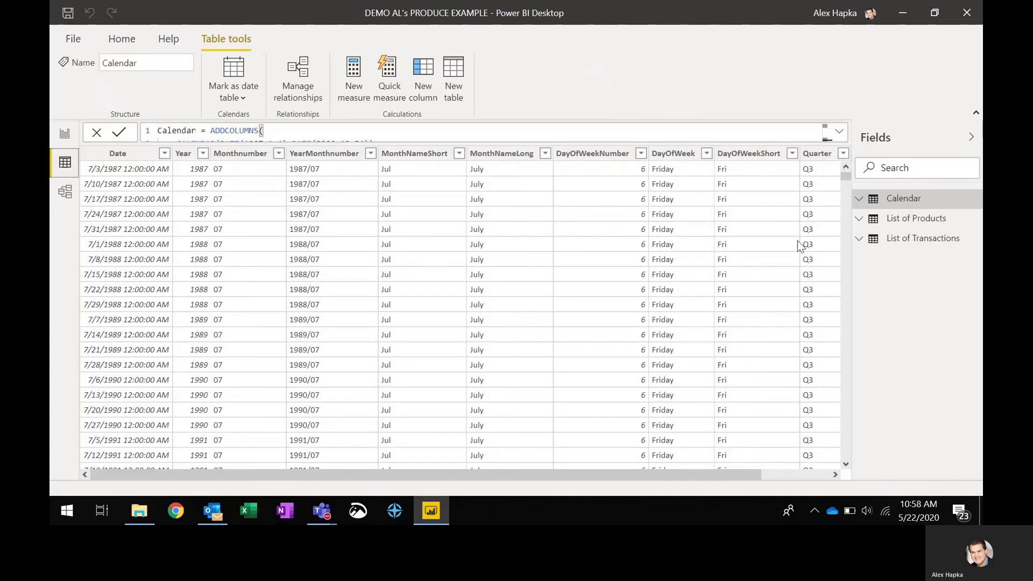
click(926, 221)
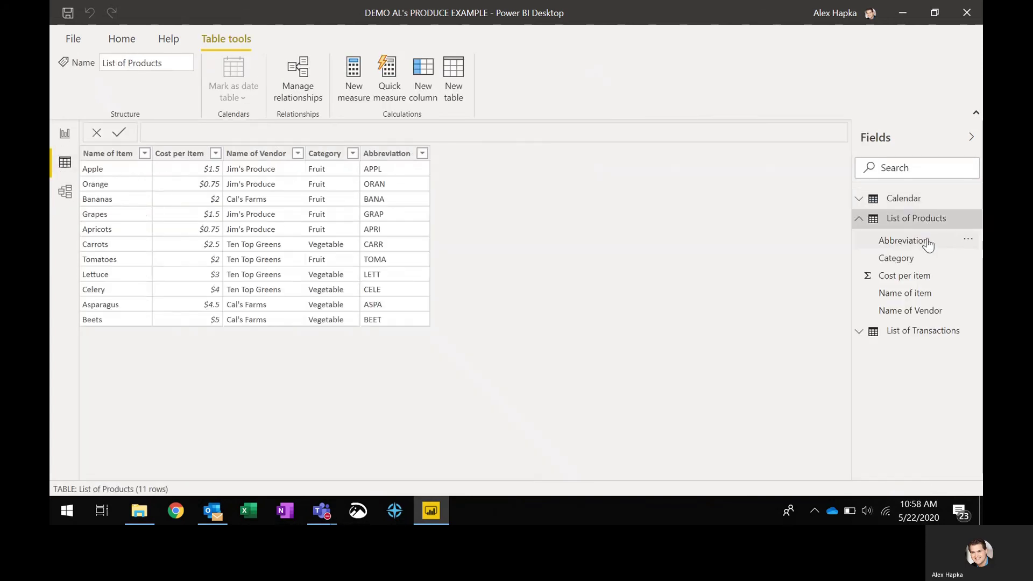
click(897, 332)
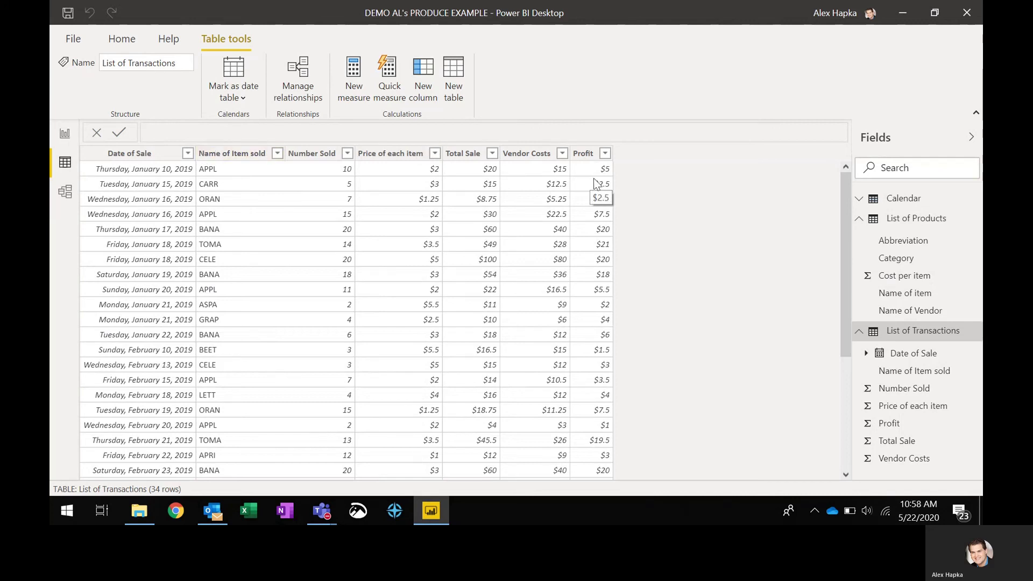
click(919, 219)
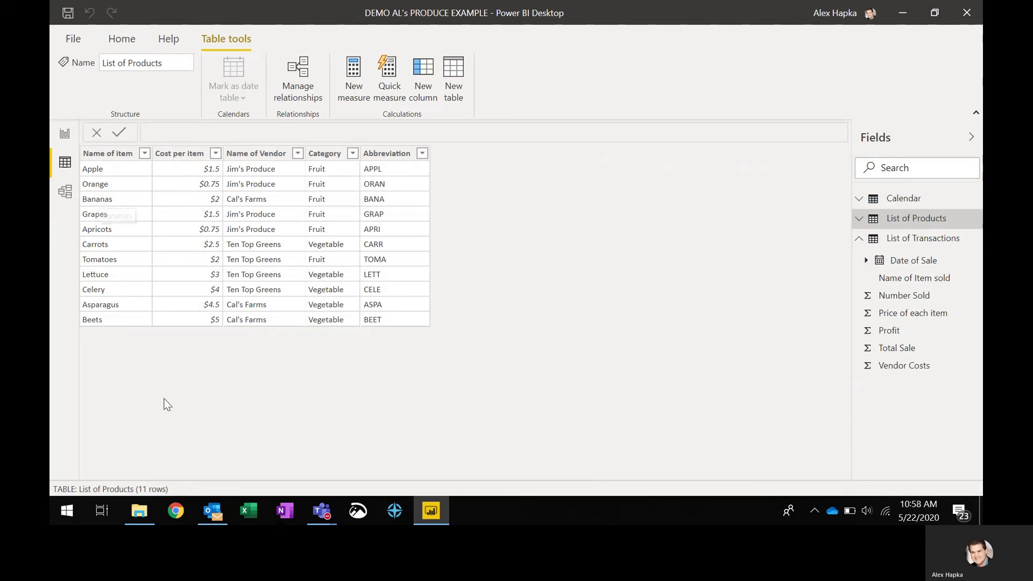
click(63, 194)
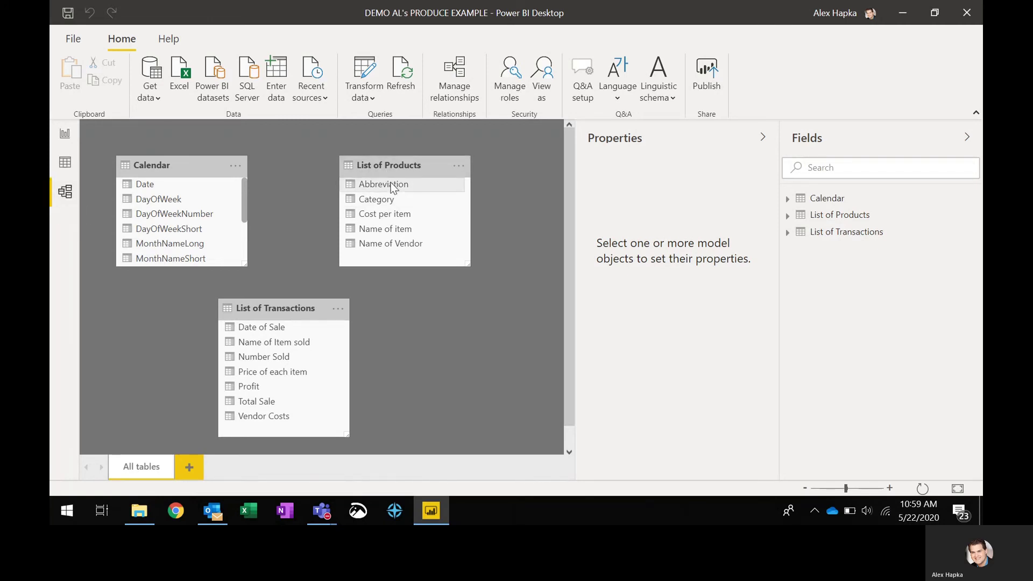
drag(391, 186, 299, 346)
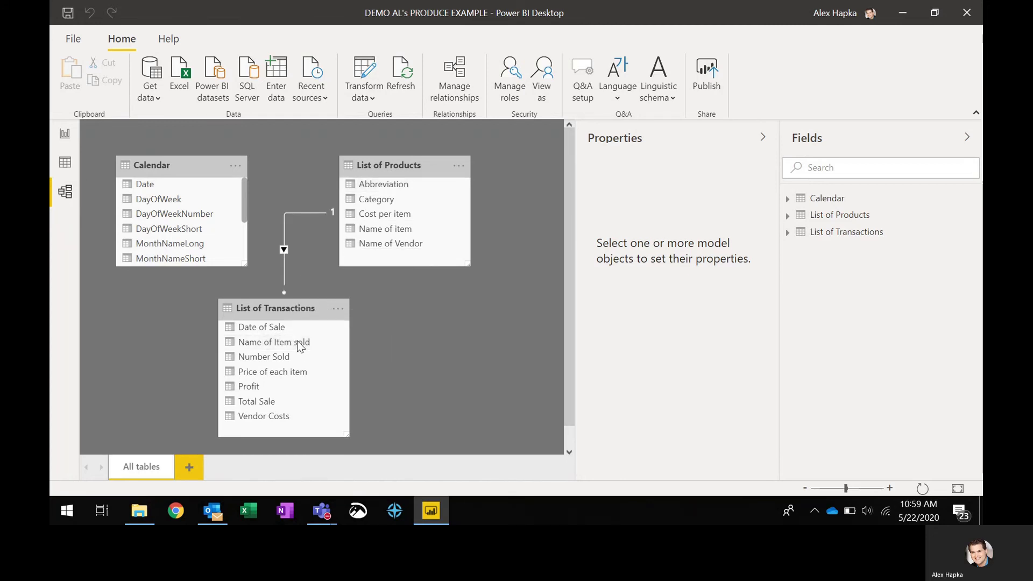